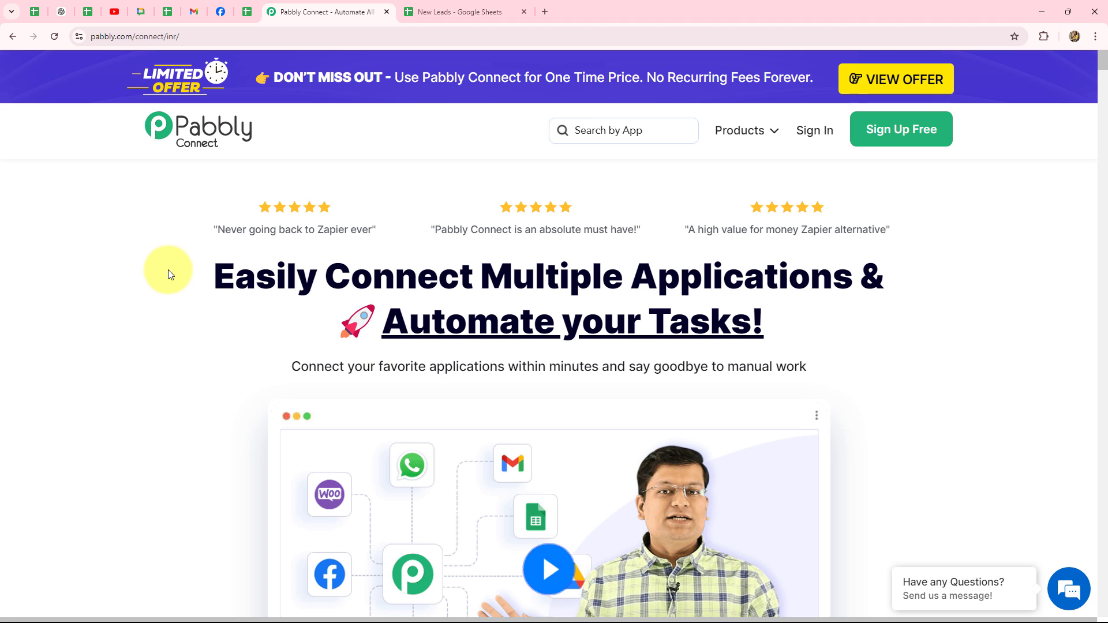
Step: Dismiss the limited-time offer popup on the Pabbly page
mouse_move(502, 35)
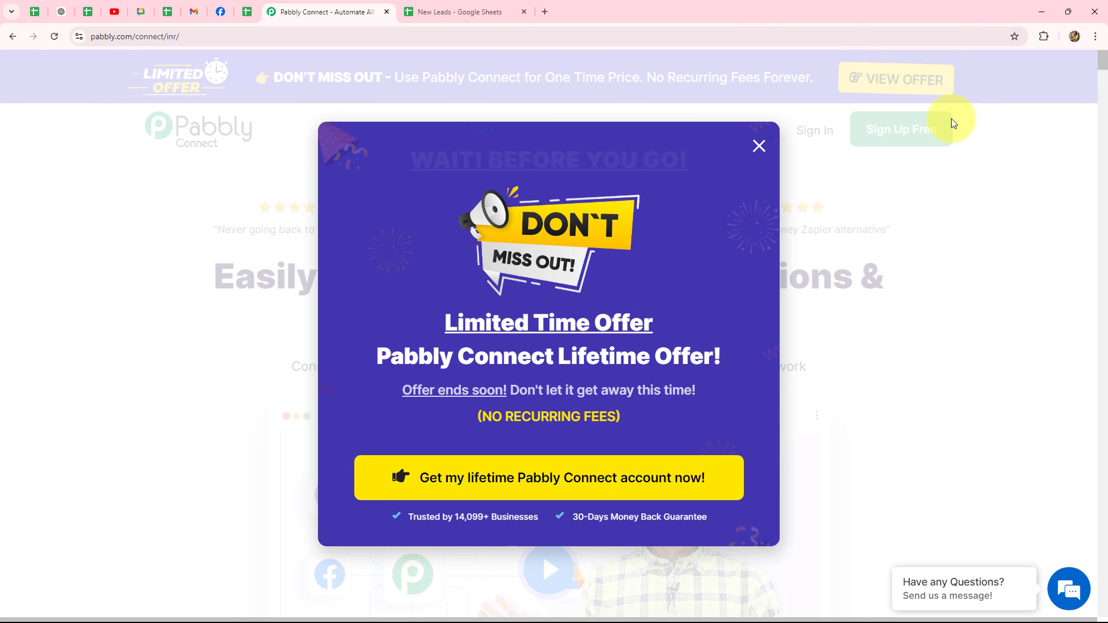
left_click(768, 149)
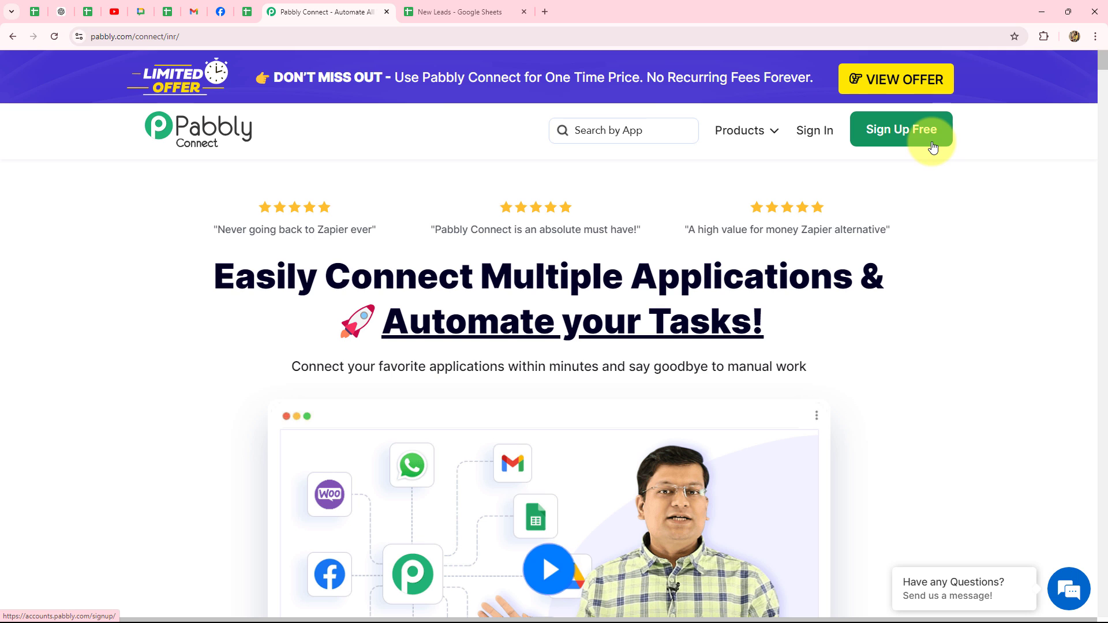
left_click_drag(223, 271, 787, 321)
left_click(798, 321)
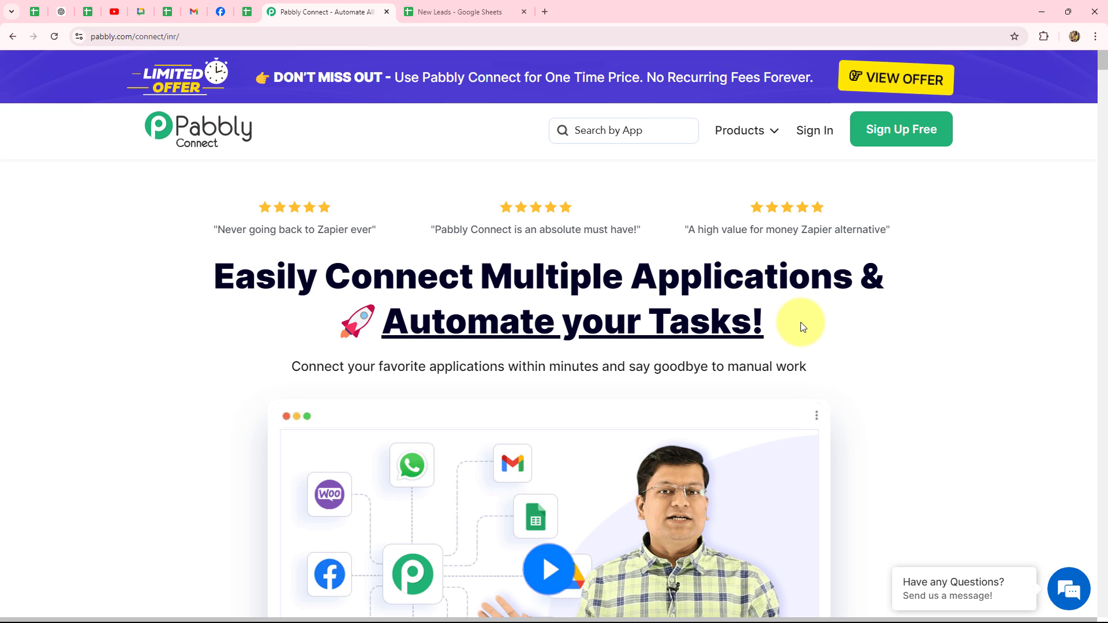
Step: Sign in to Pabbly and launch the Pabbly Connect app from its card
left_click(815, 131)
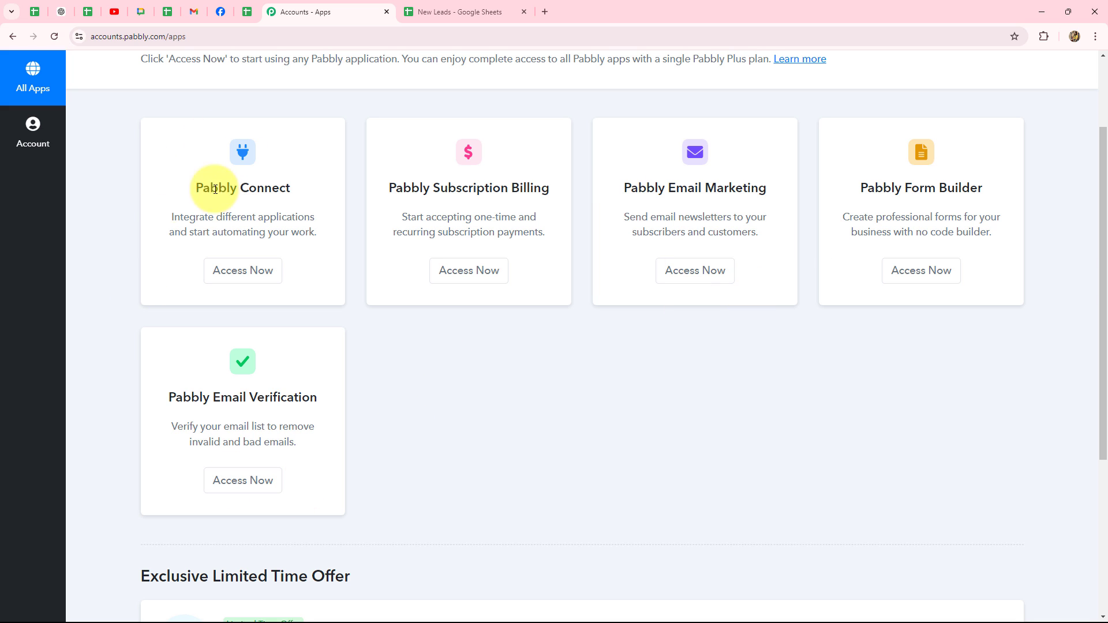
left_click_drag(190, 187, 341, 200)
left_click(232, 283)
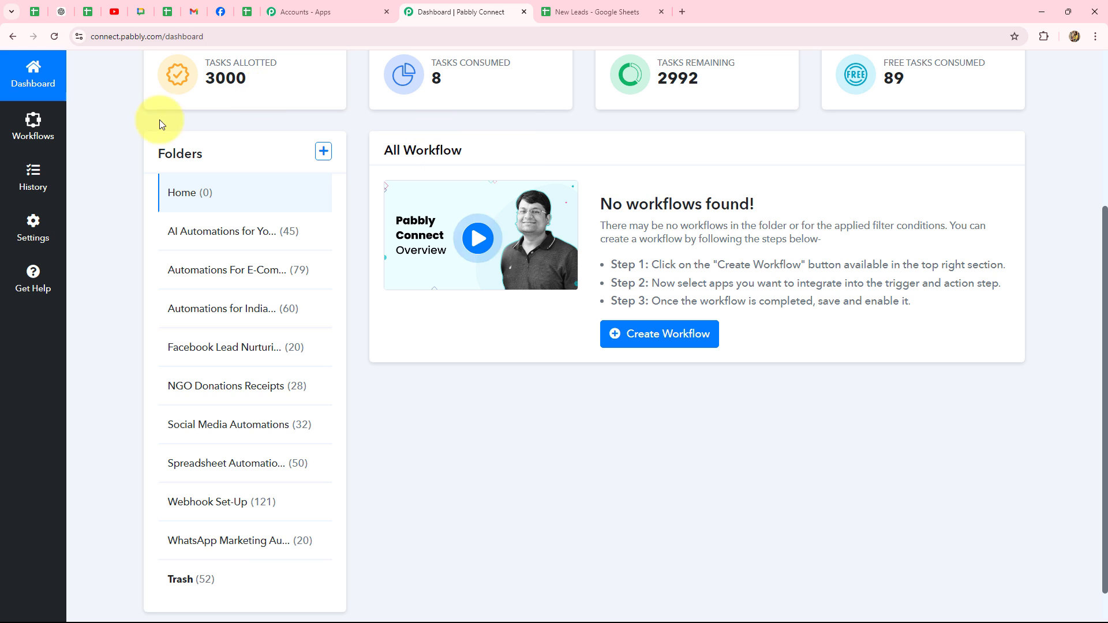
Step: Start a new workflow named 'Automate Google Sheets with Pabbly Connect'
scroll(650, 445, "up", 4)
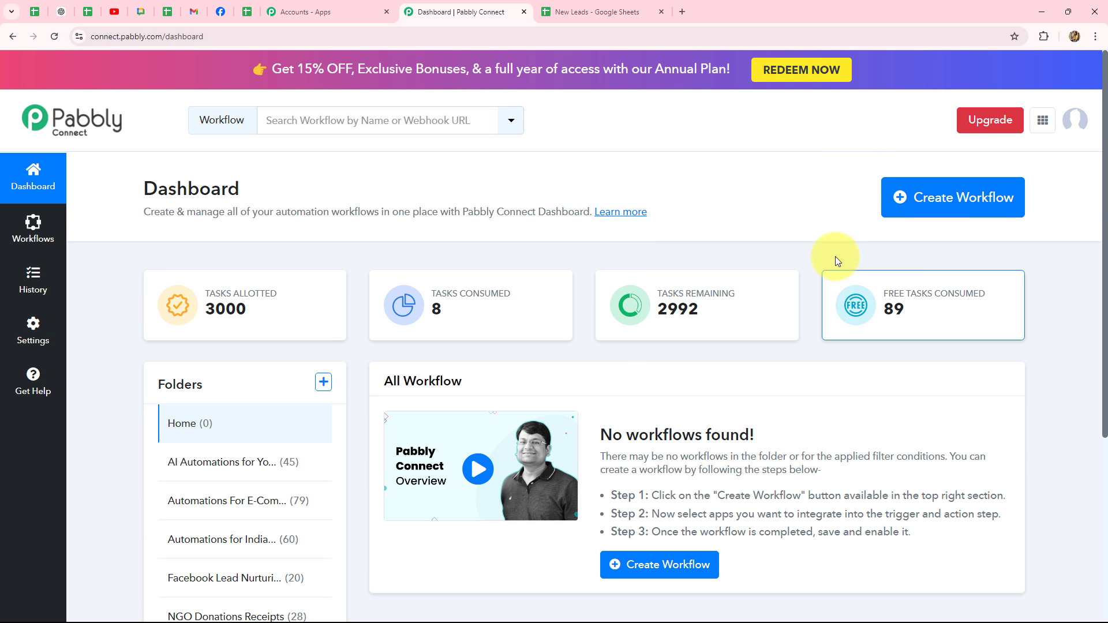
left_click(984, 220)
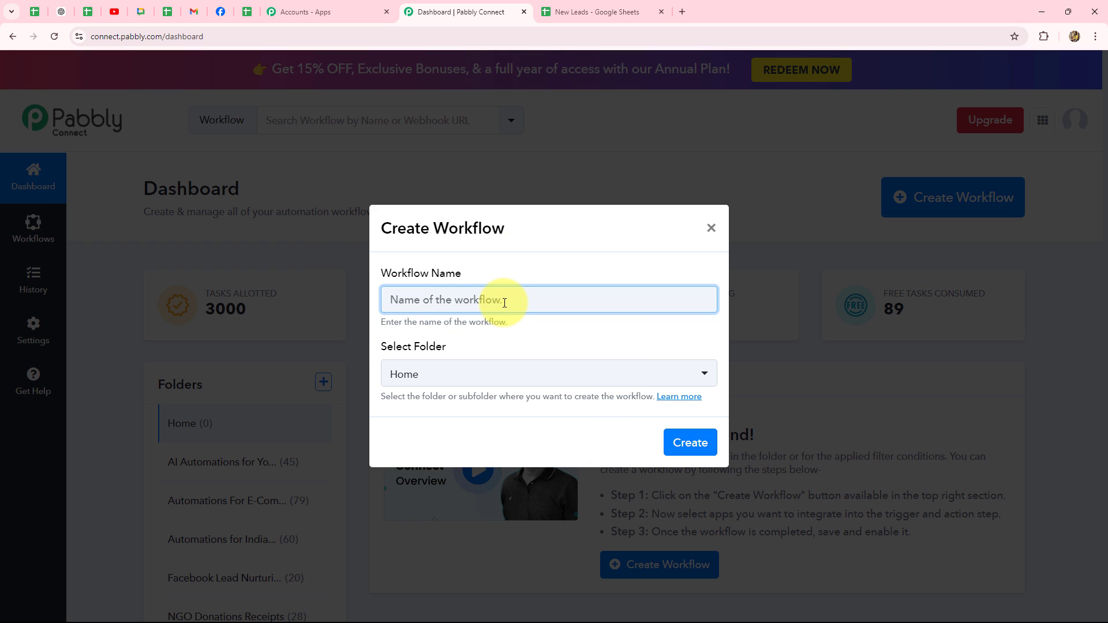
type("Automate Google Sheets with Pabbly Connect")
left_click(584, 352)
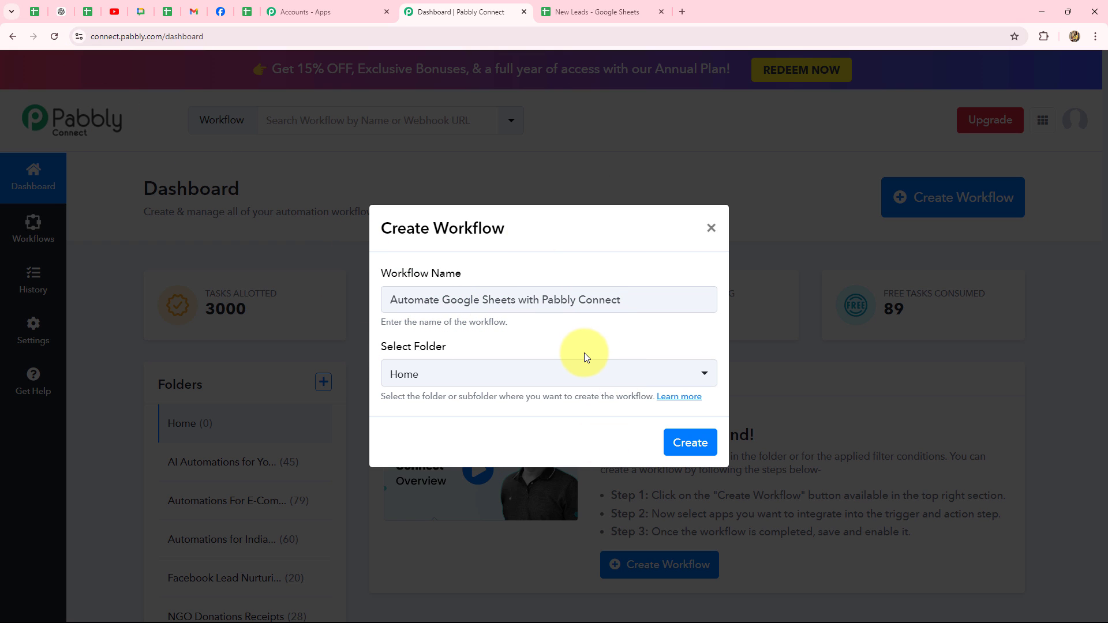
Step: Place the workflow in the Spreadsheet Automations folder and create it
left_click(570, 379)
left_click(455, 377)
left_click(456, 377)
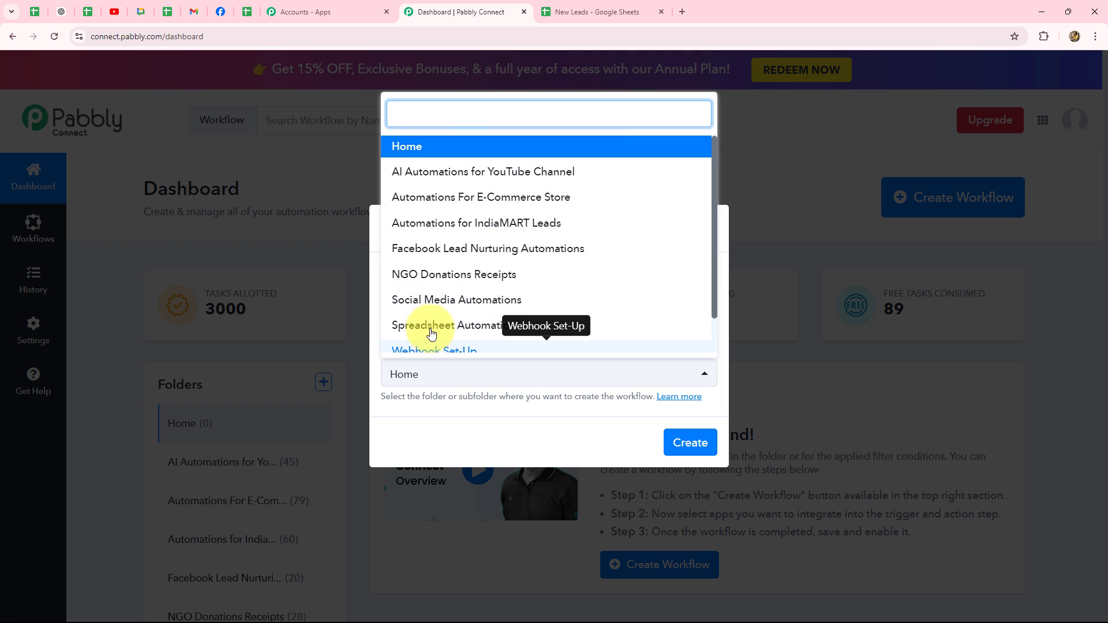
left_click(503, 329)
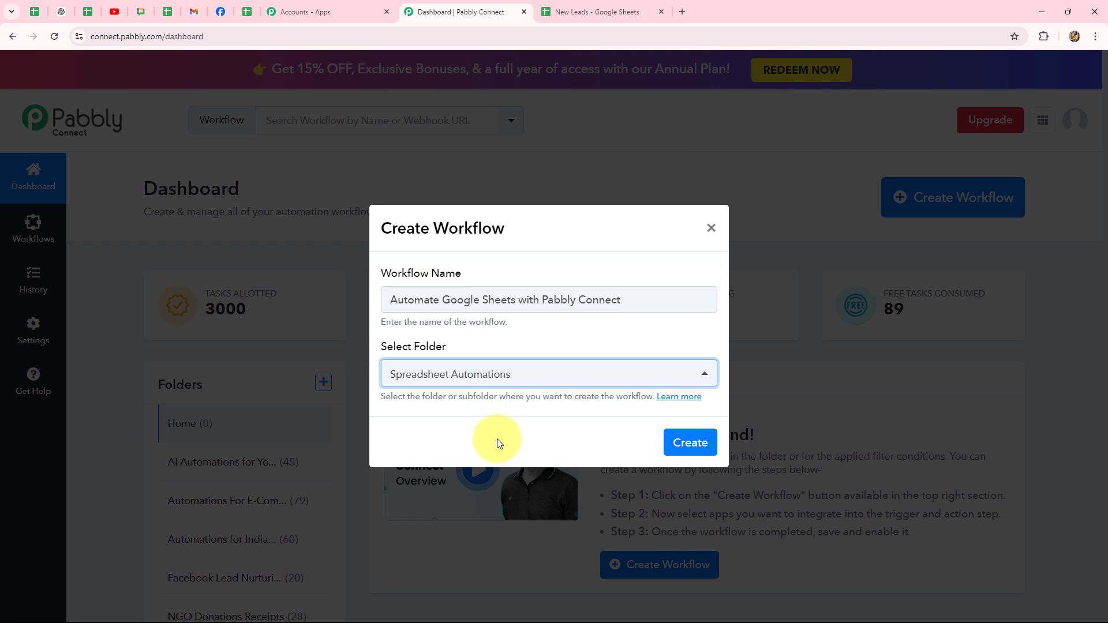
left_click(704, 448)
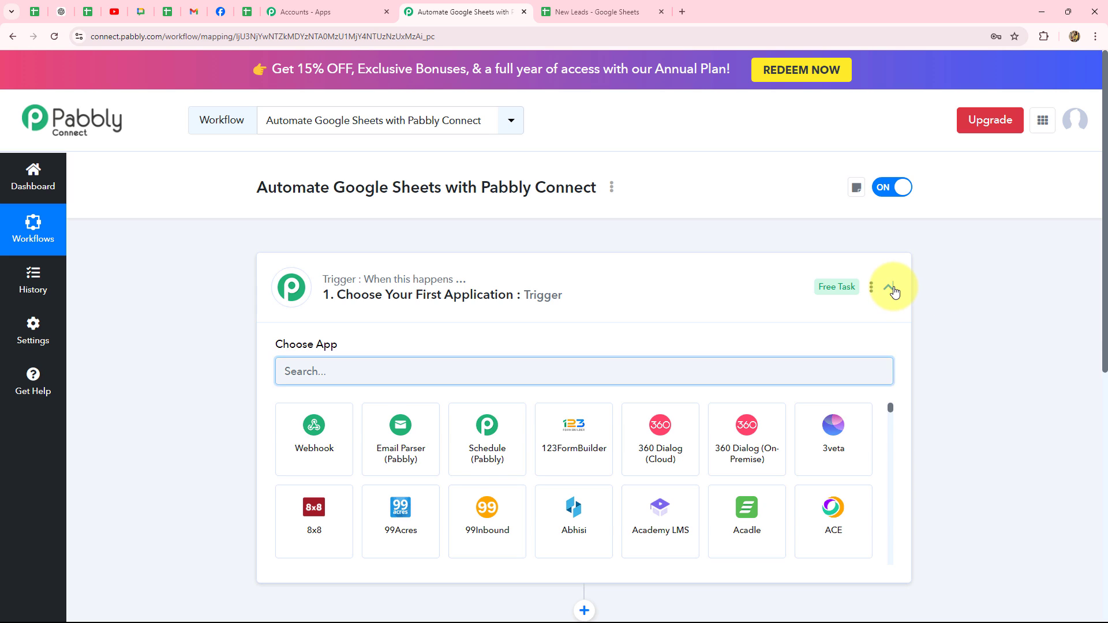
Step: Collapse the trigger's app chooser to show both empty steps, then bring up the New Leads sheet
left_click(888, 287)
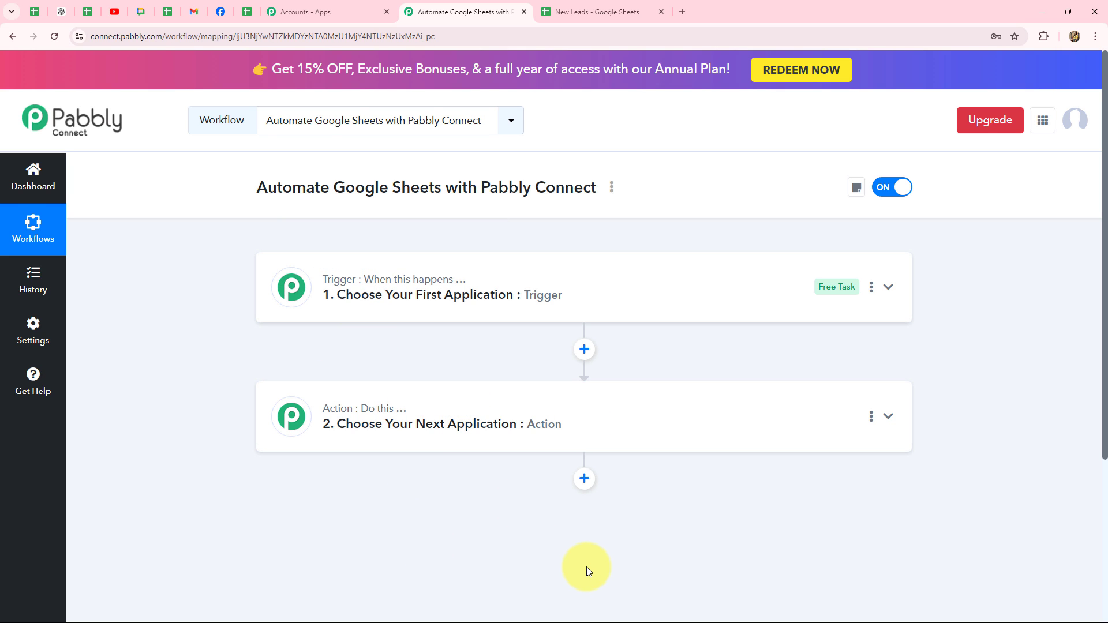
scroll(586, 567, "down", 4)
scroll(594, 475, "up", 2)
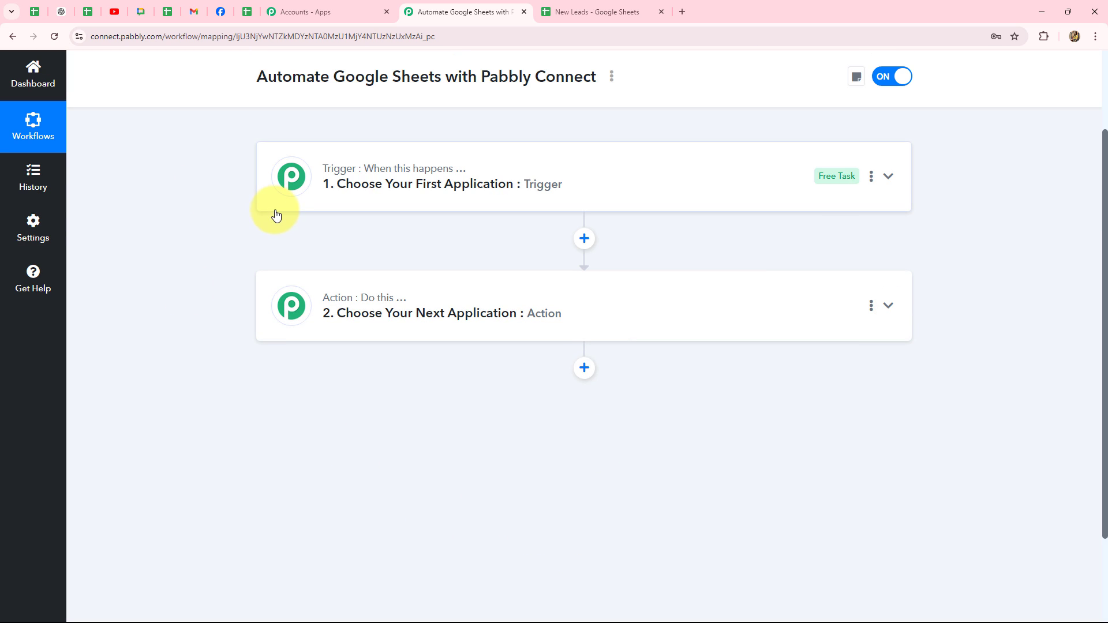
left_click(576, 14)
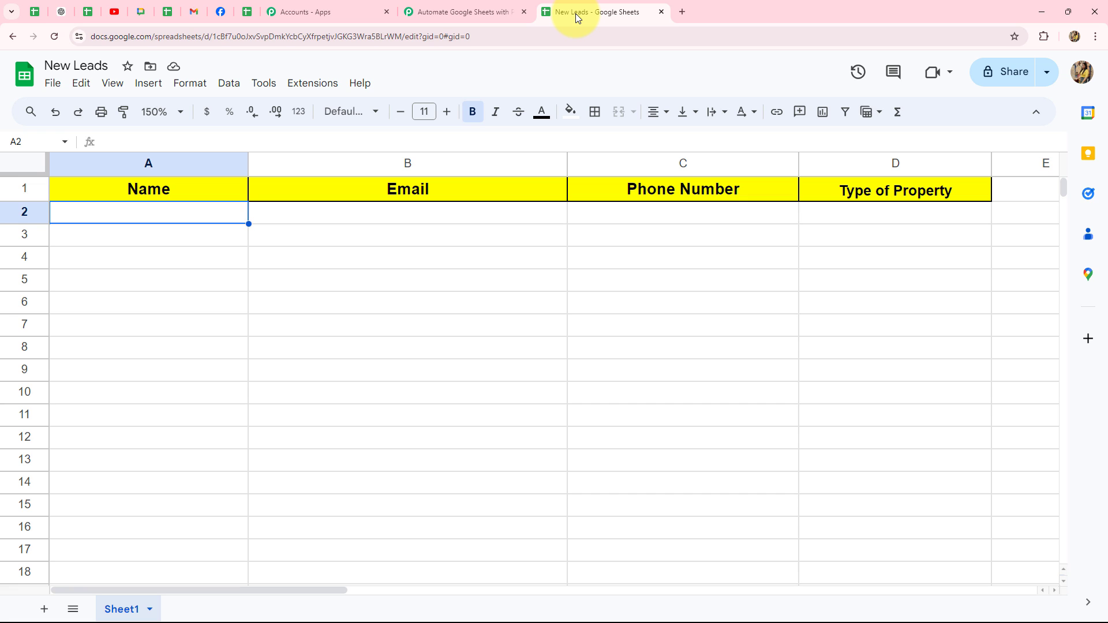
Step: Compare the empty New Leads sheet with the Pabbly workflow, ending on the workflow
left_click(436, 14)
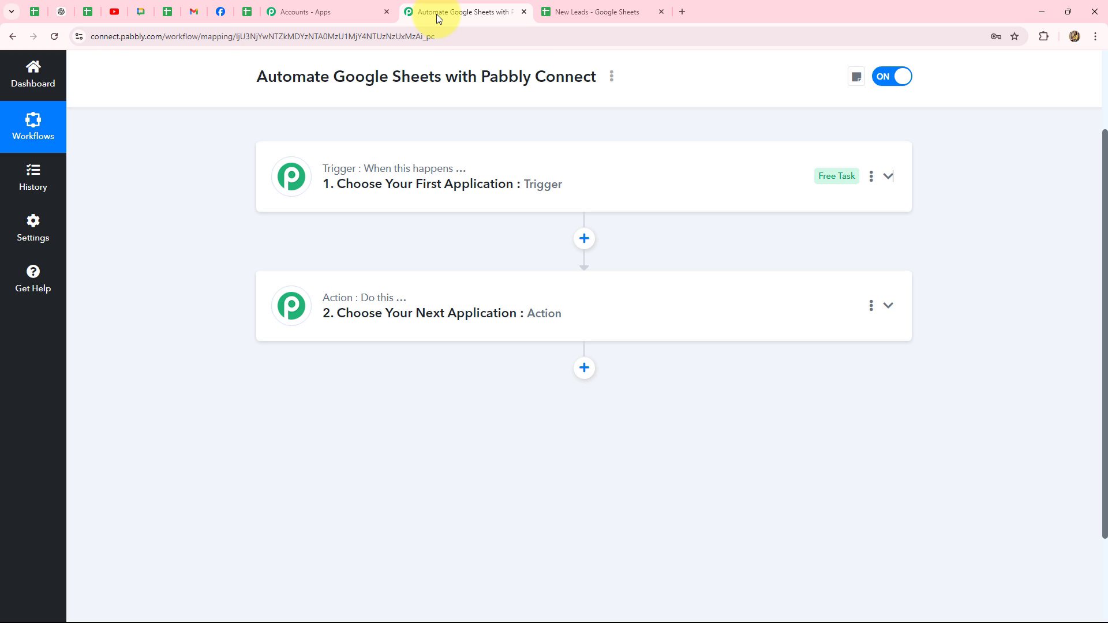
left_click(569, 11)
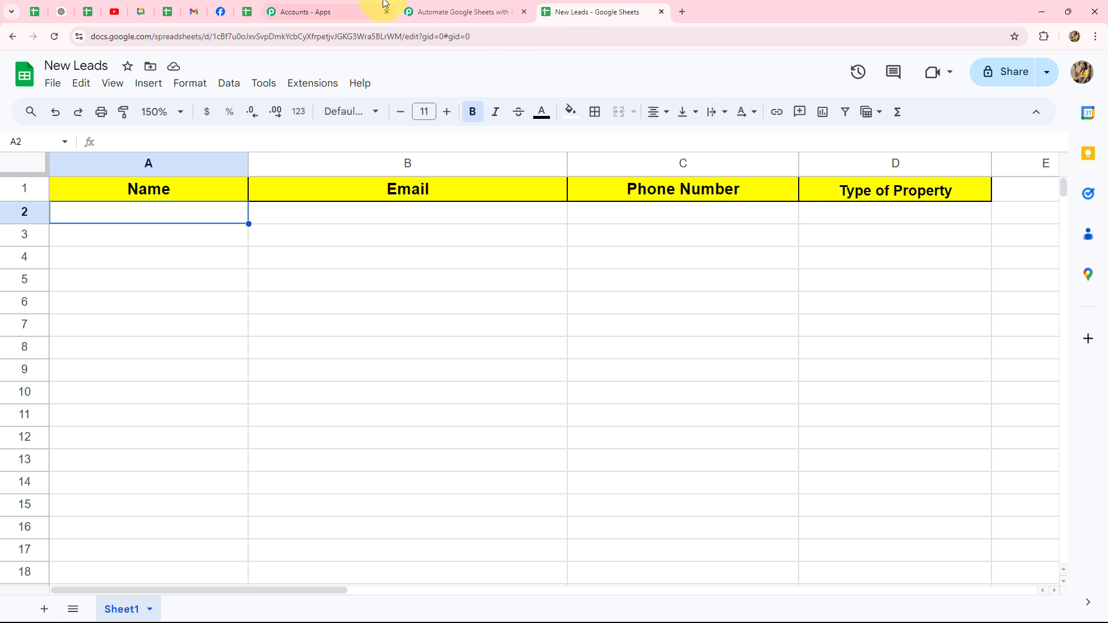
left_click(458, 10)
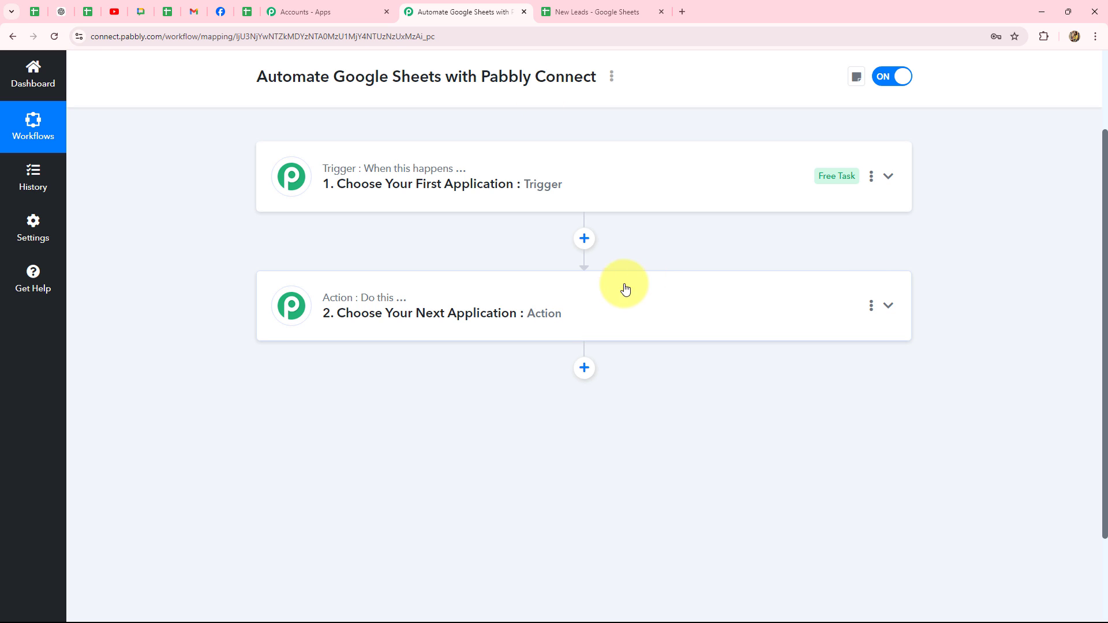
left_click(572, 8)
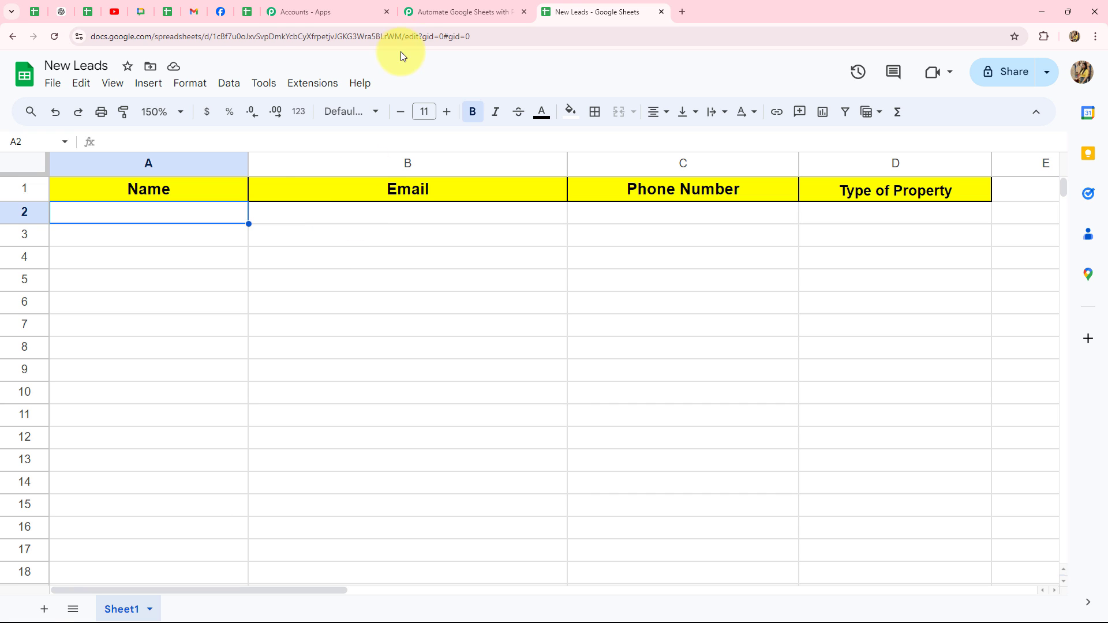
left_click(439, 12)
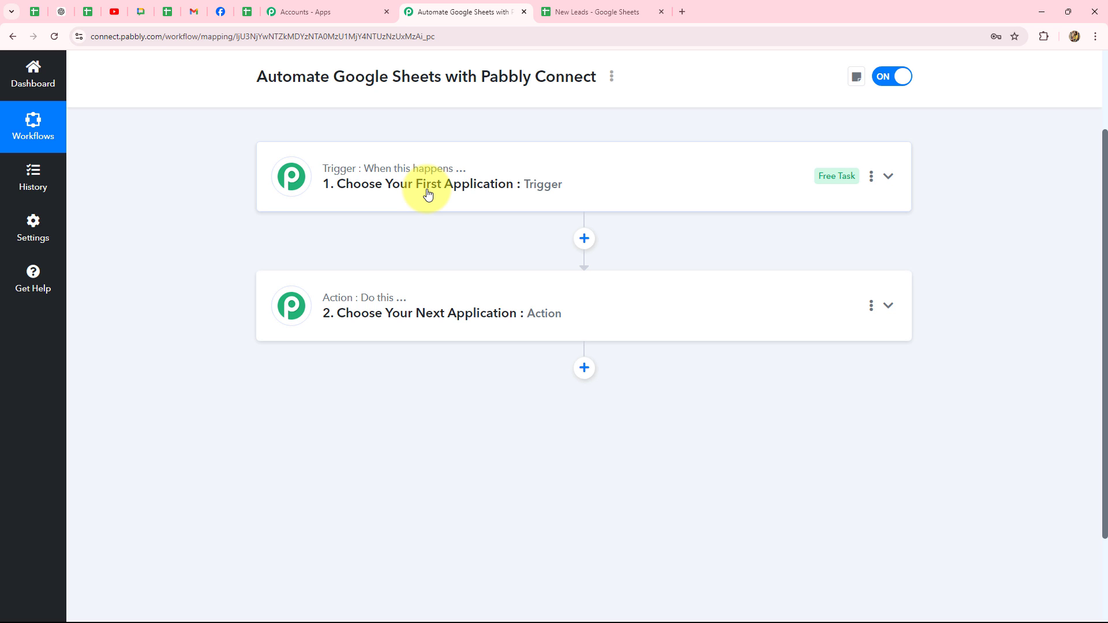
Step: Choose Google Sheets as the trigger app by searching 'Goo'
left_click(426, 165)
scroll(274, 313, "up", 2)
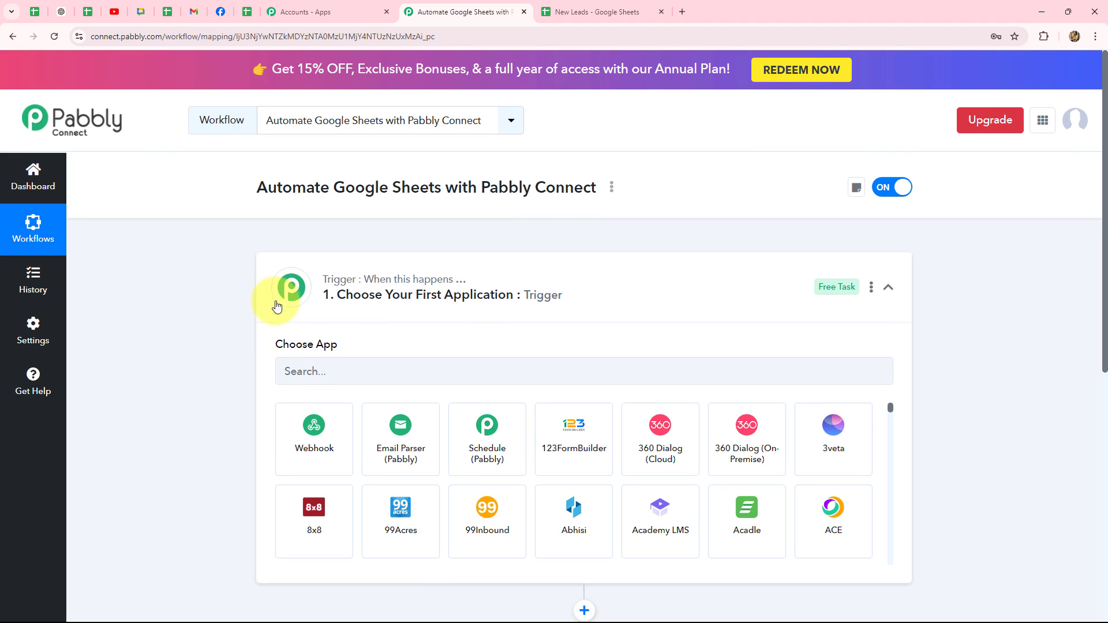
left_click(304, 378)
key("Caps_Lock")
type("Goo")
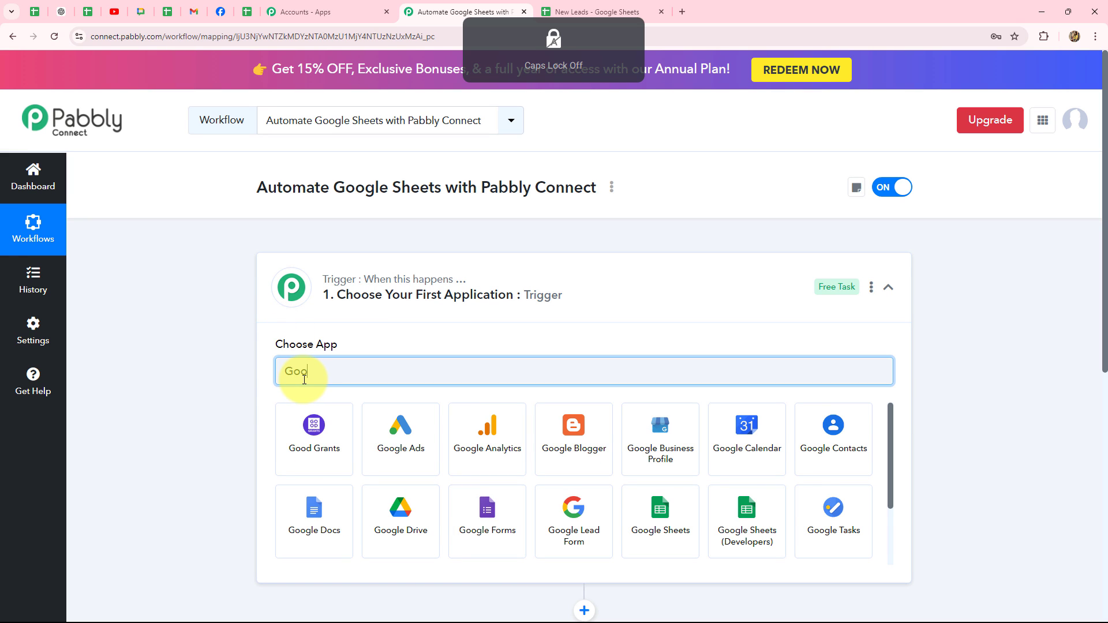
left_click(673, 521)
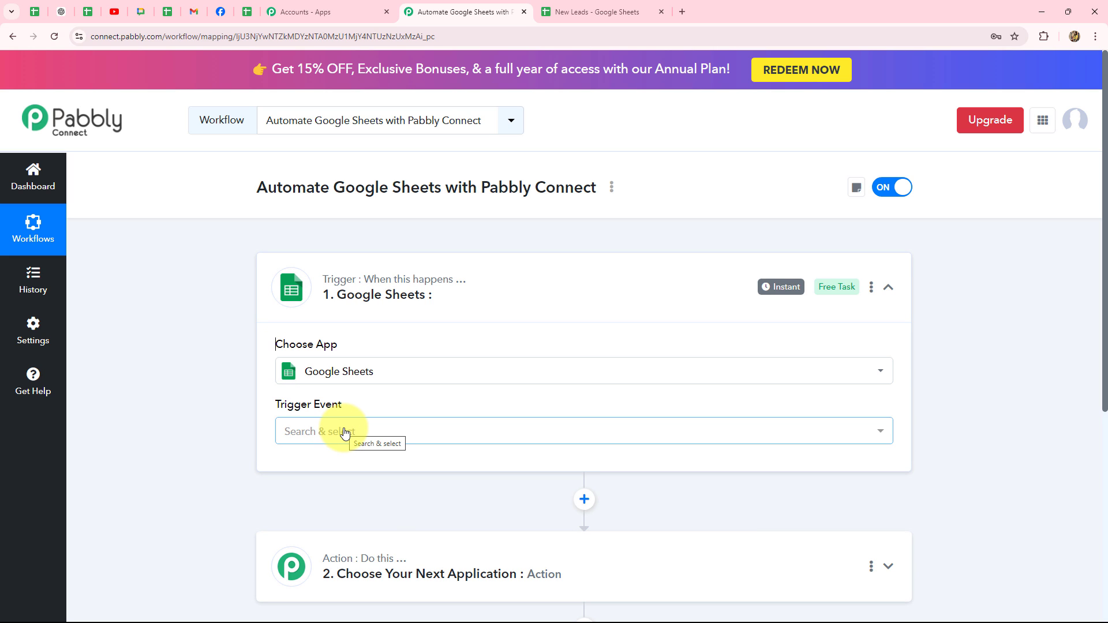
Step: Set the trigger event to New or Updated Spreadsheet Row and copy its webhook URL
scroll(346, 433, "down", 3)
left_click(325, 258)
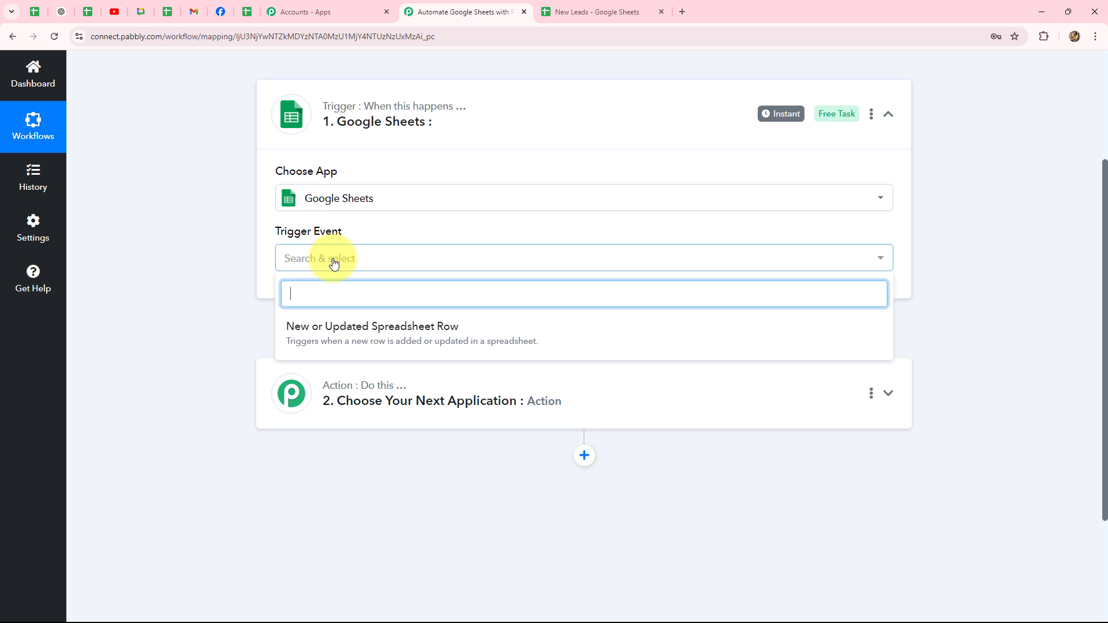
left_click(355, 330)
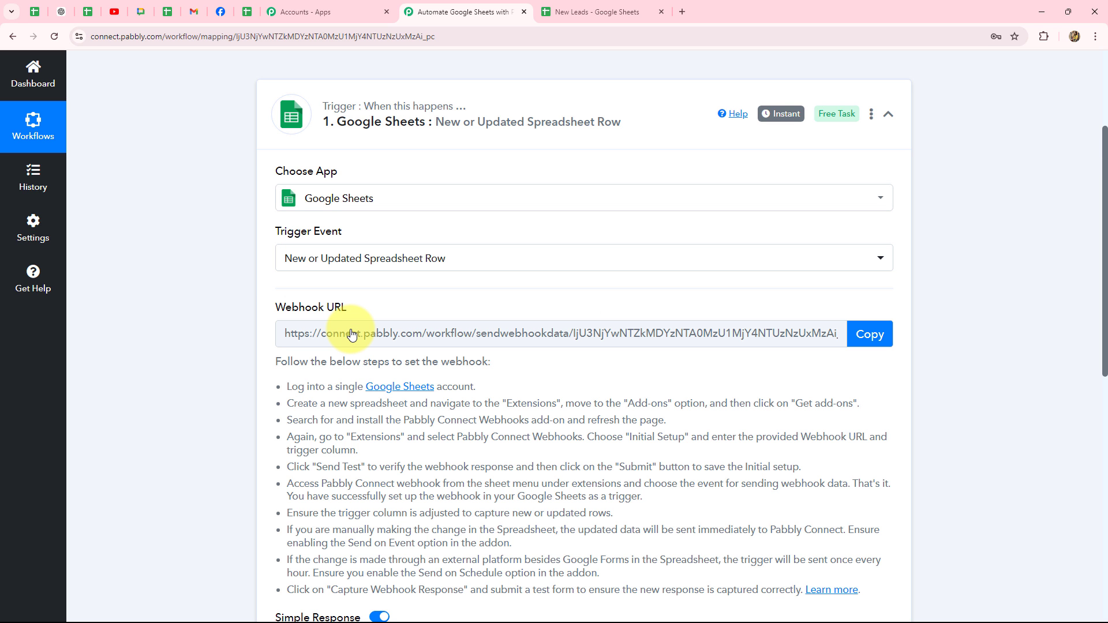
left_click(357, 147)
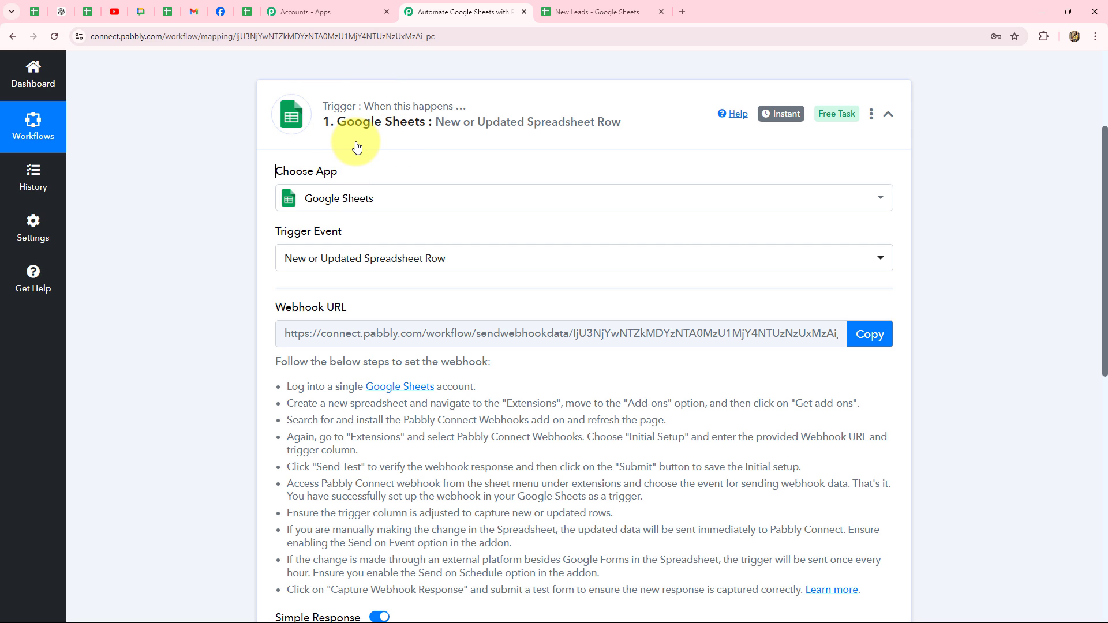
left_click(574, 13)
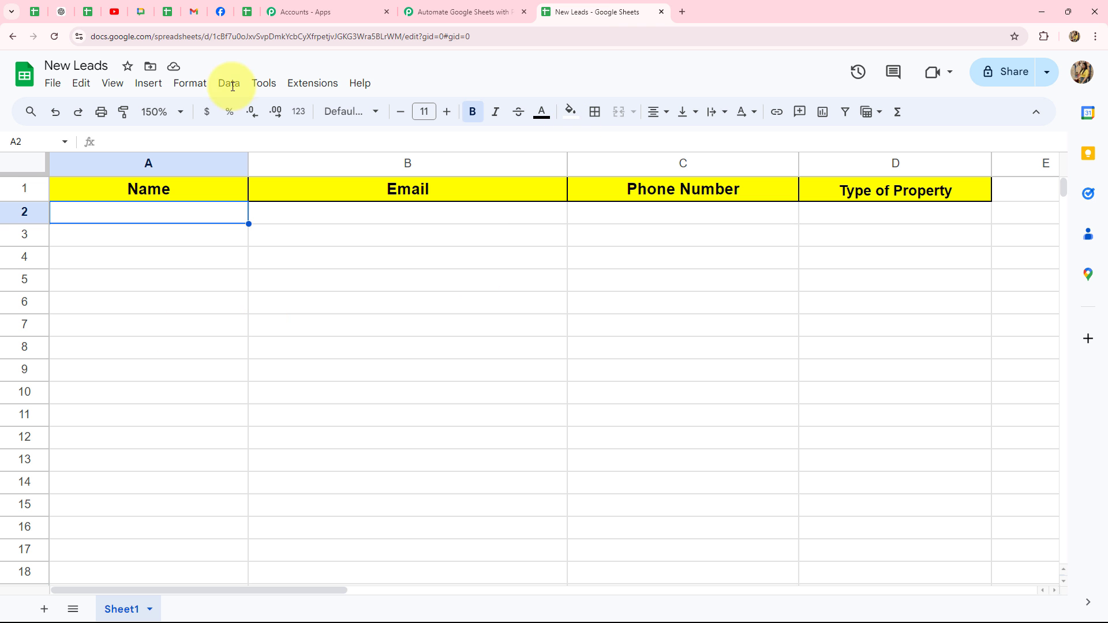
left_click(468, 12)
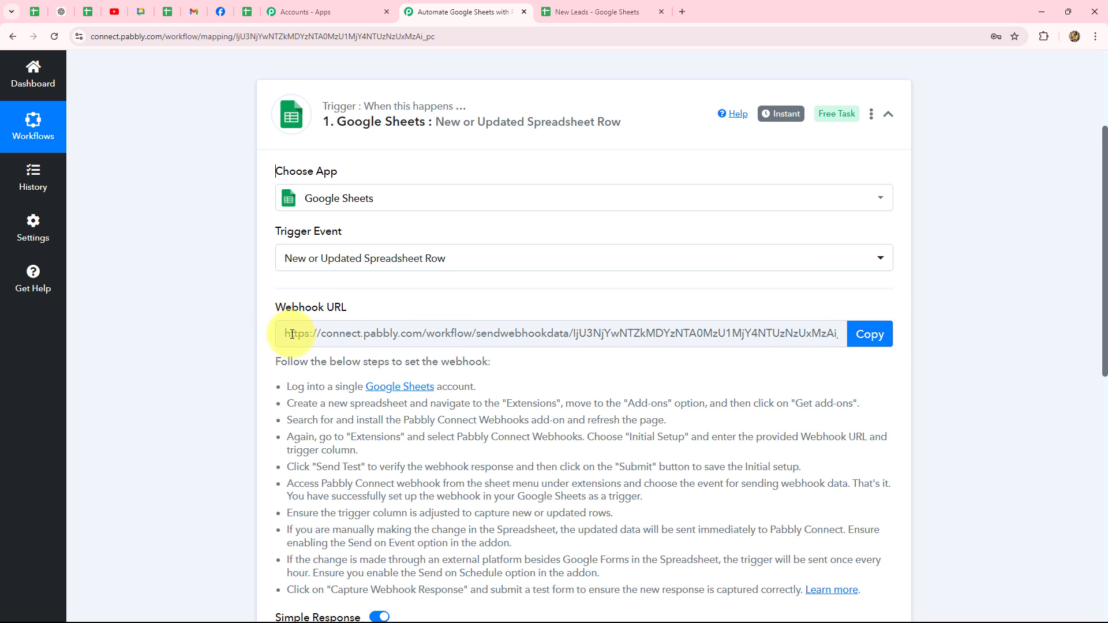
left_click(868, 335)
scroll(847, 341, "down", 3)
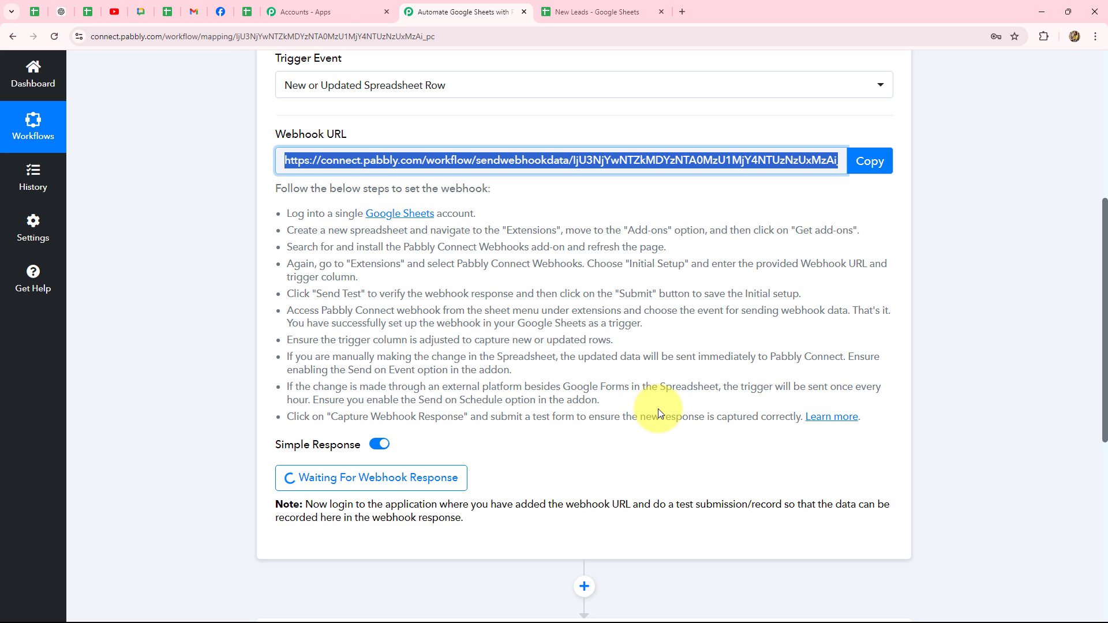
scroll(658, 408, "up", 3)
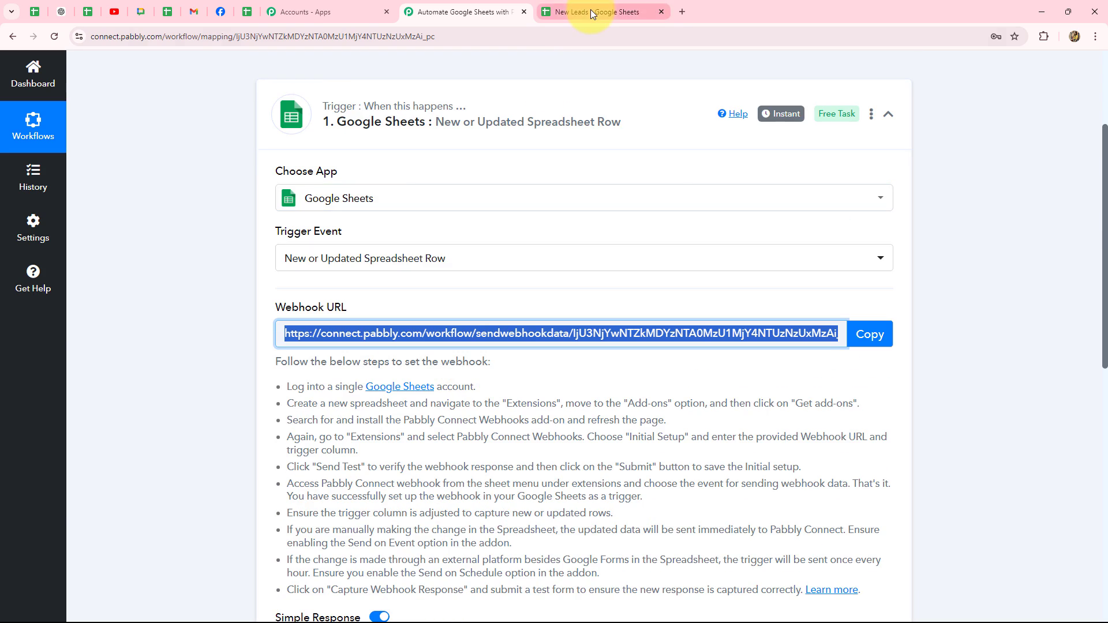
Step: Enter a sample lead in row 2: name, e-mail, phone number and property type Residential
left_click(590, 10)
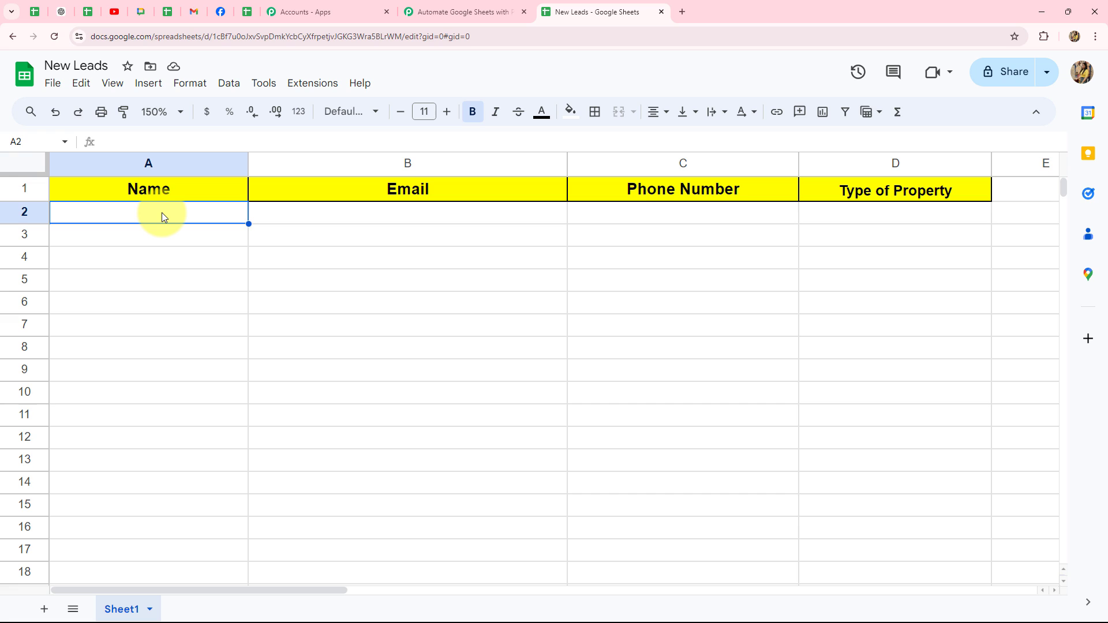
type("Smart Lead")
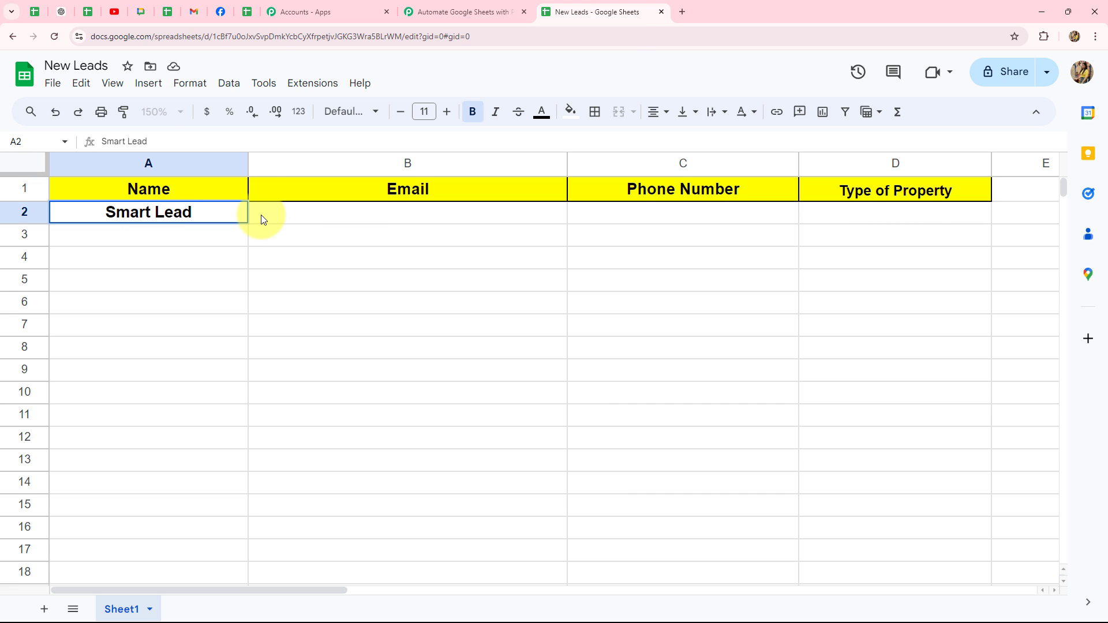
left_click(279, 215)
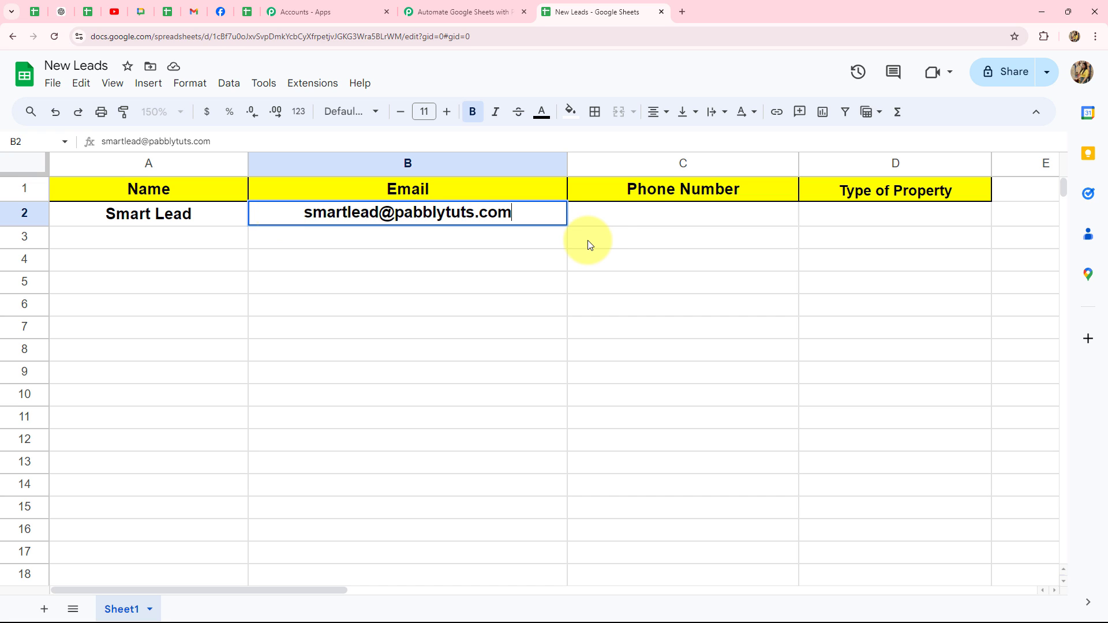
left_click(625, 210)
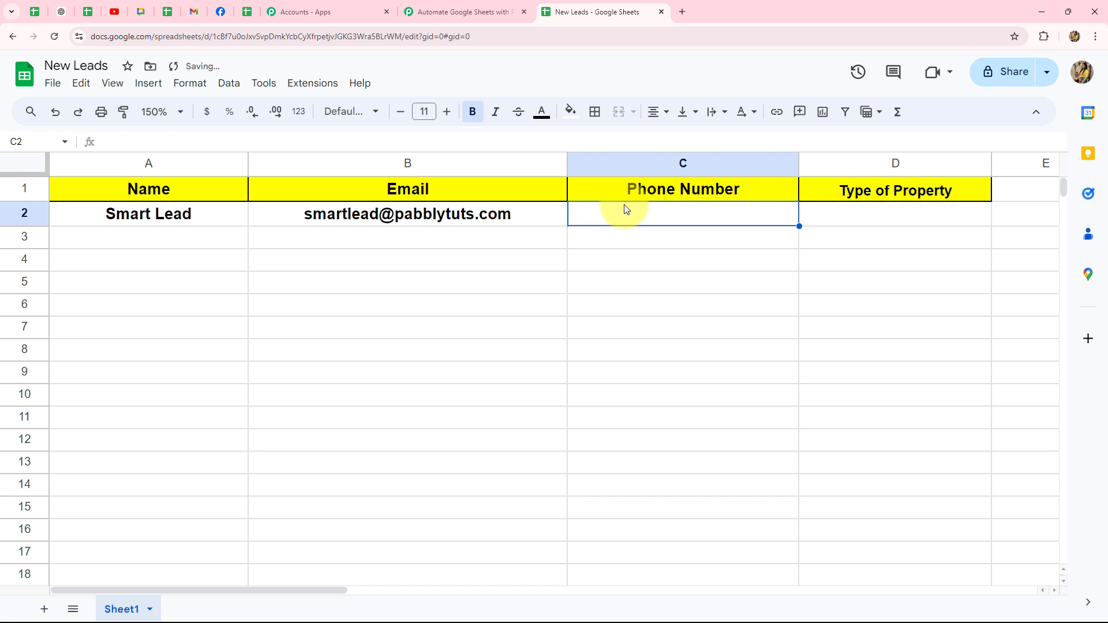
type("6767676767")
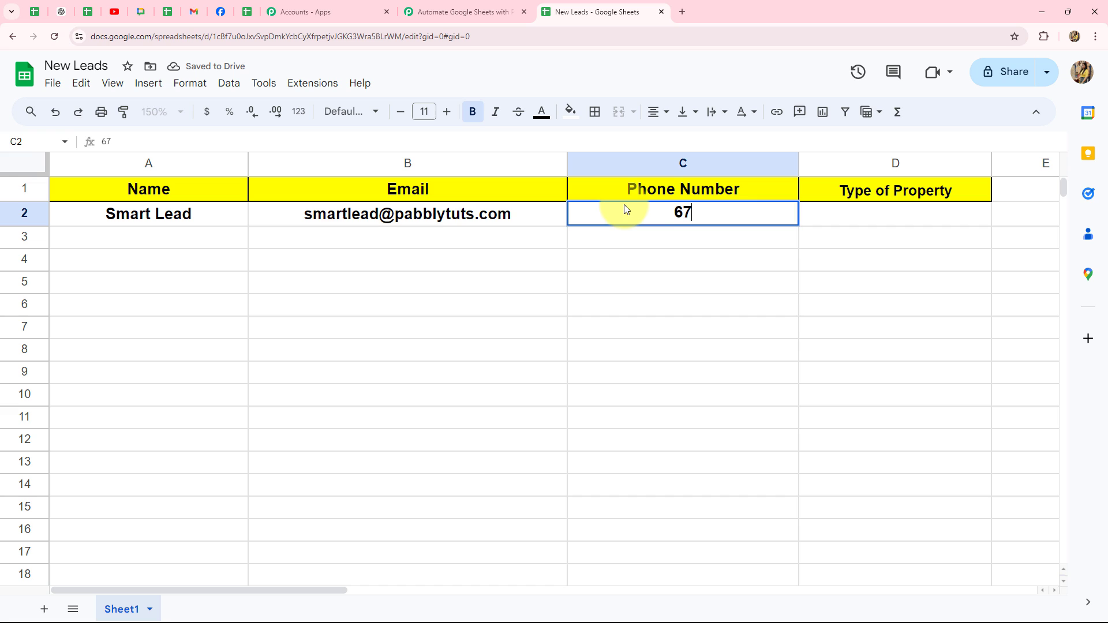
left_click(802, 217)
type("Residential")
key("Down")
key("Down")
key("Down")
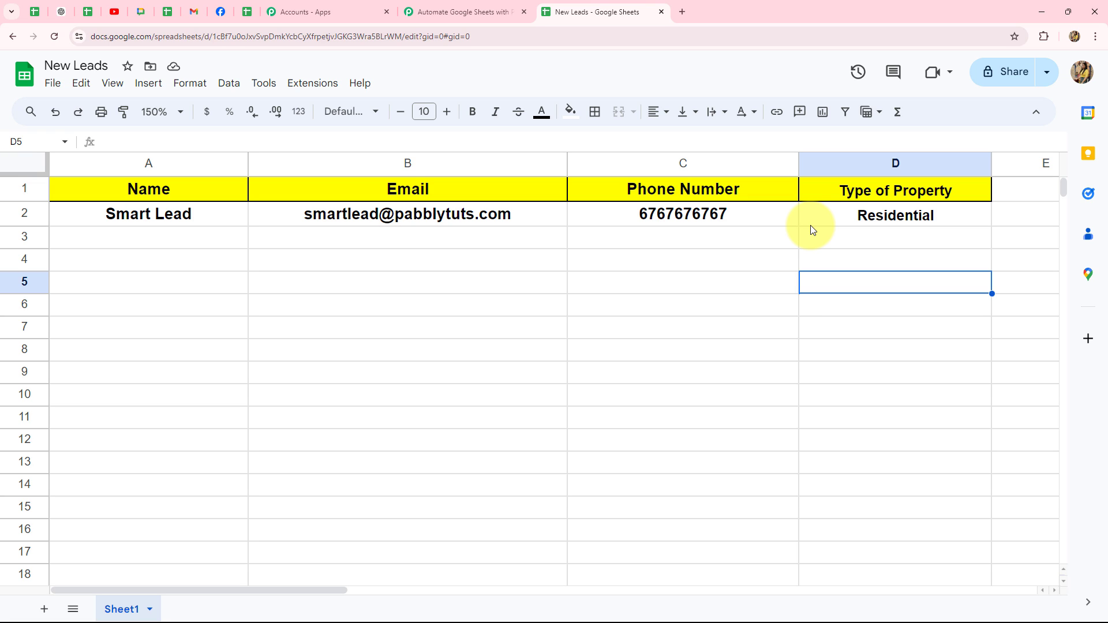
left_click(300, 91)
mouse_move(312, 109)
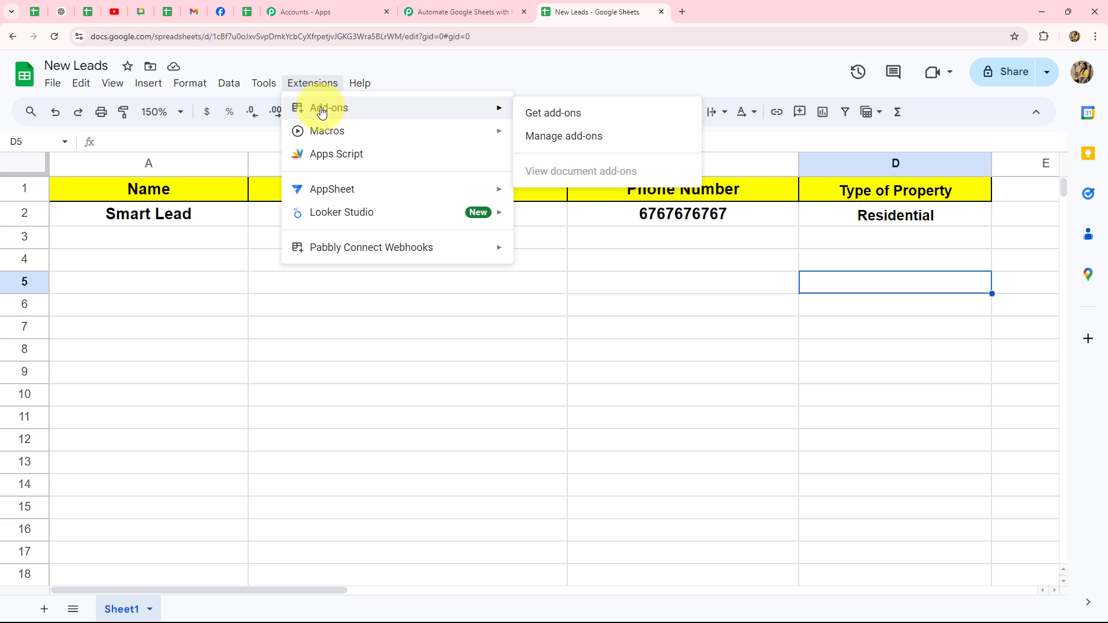
left_click(538, 120)
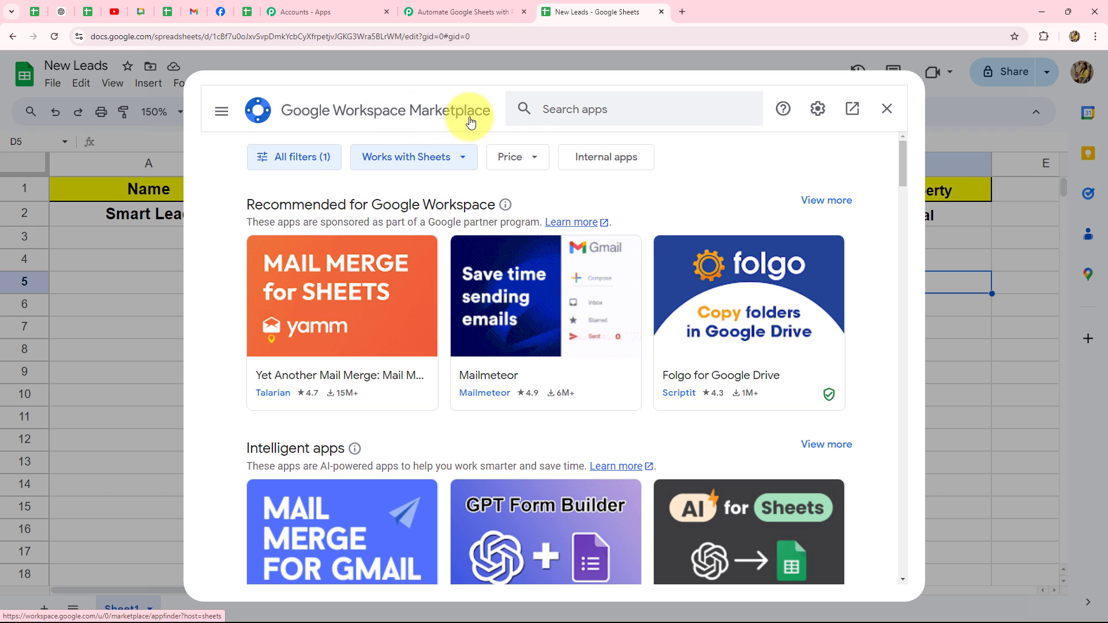
left_click(564, 109)
type("Pabb")
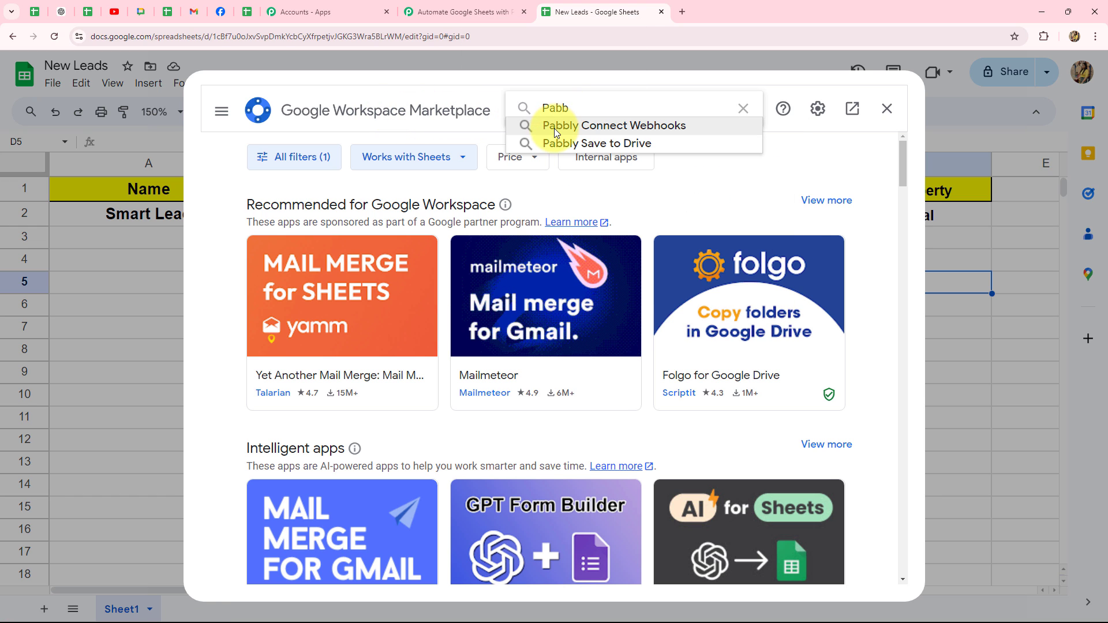
left_click(554, 127)
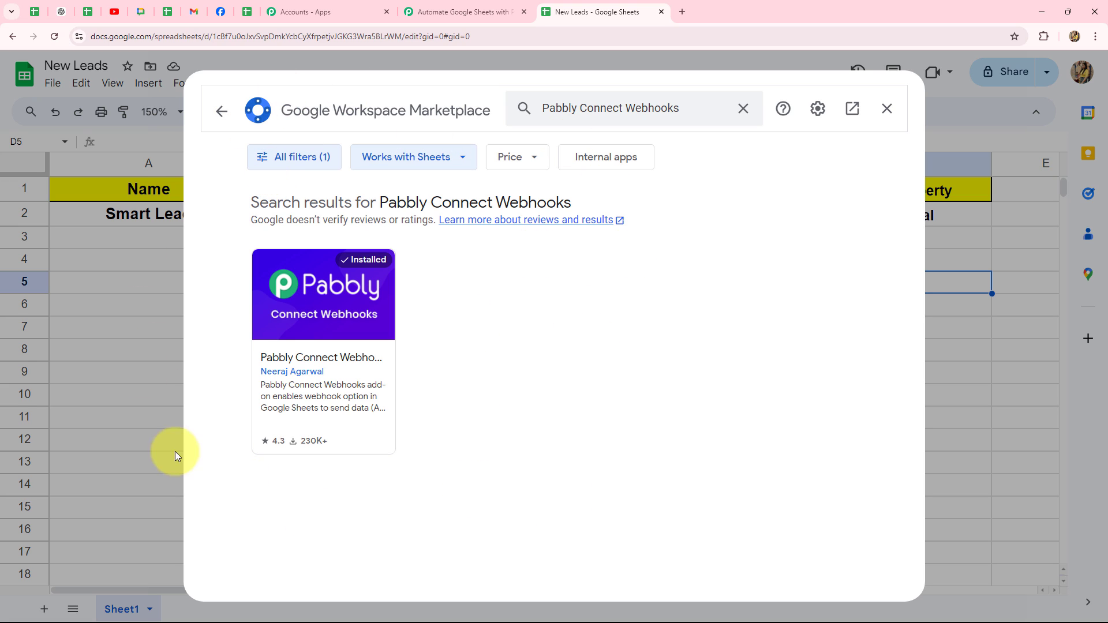
left_click(887, 108)
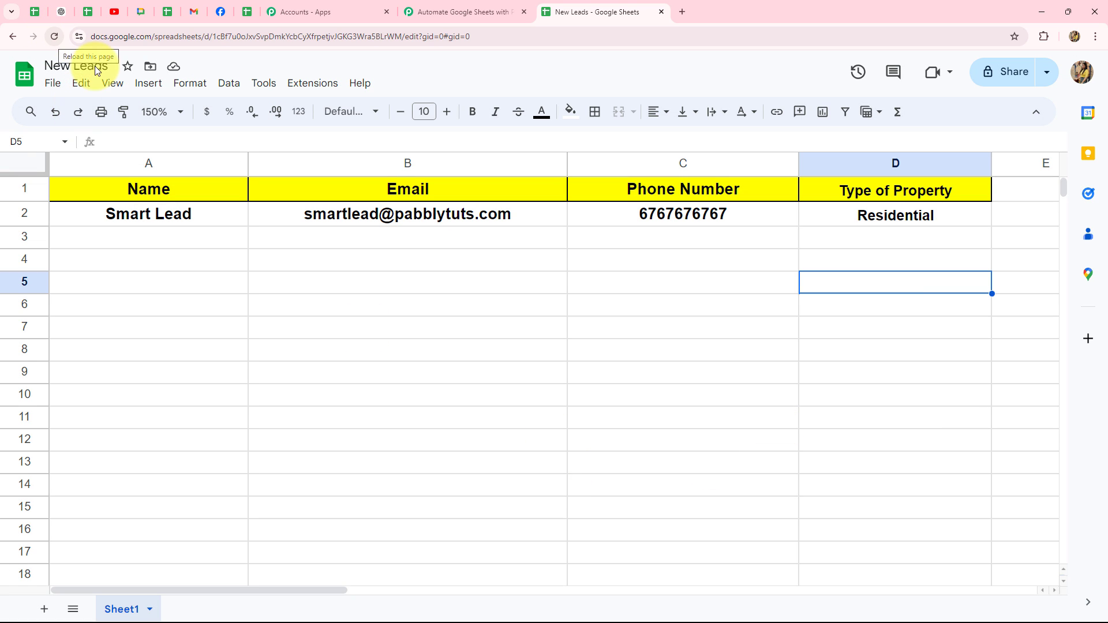
Step: Start the Pabbly Connect Webhooks Initial Setup and paste in the webhook URL
left_click(314, 84)
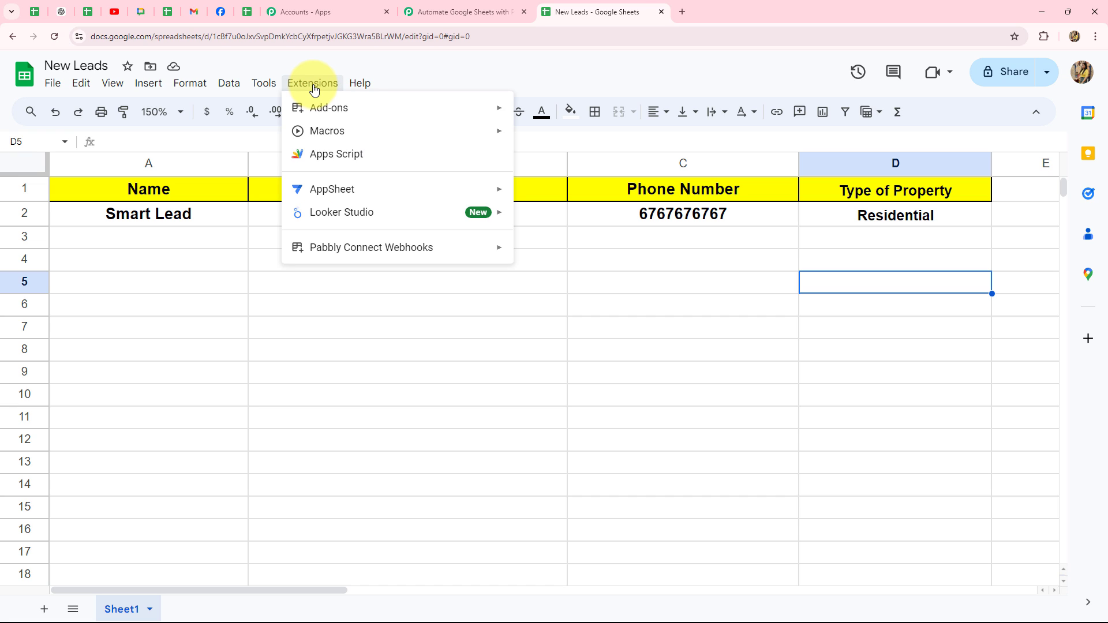
mouse_move(317, 248)
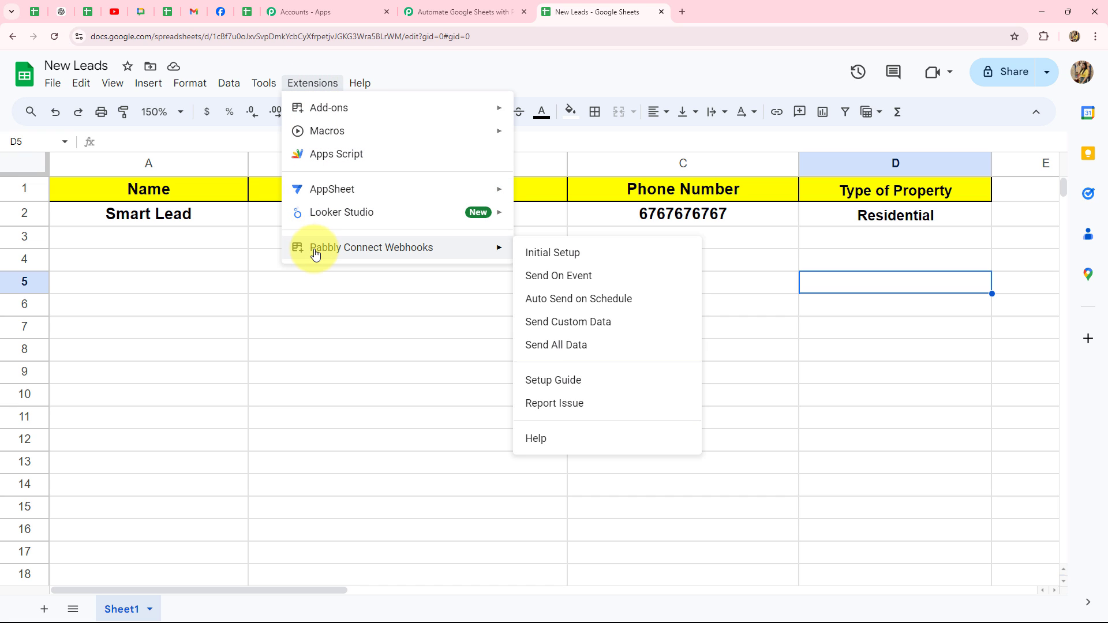
left_click(530, 256)
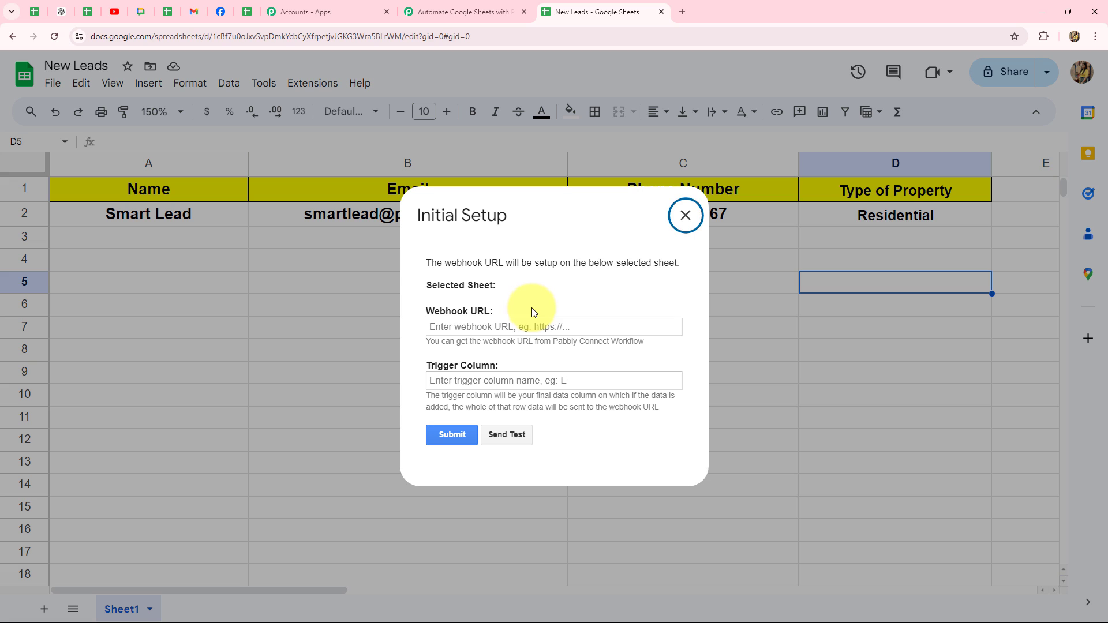
left_click(465, 327)
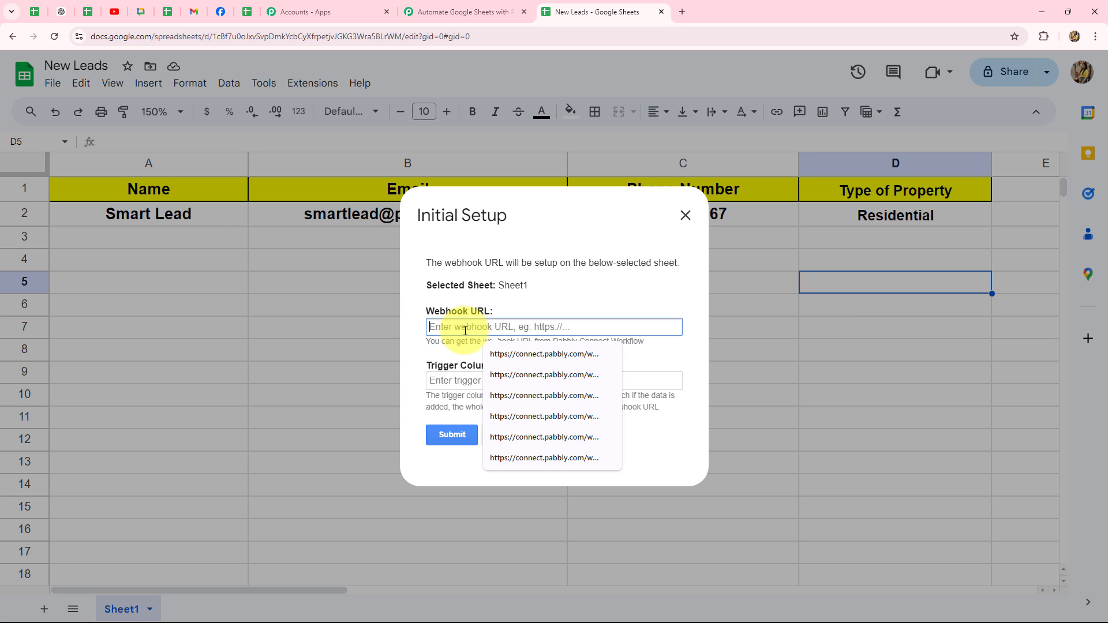
key("ctrl+v")
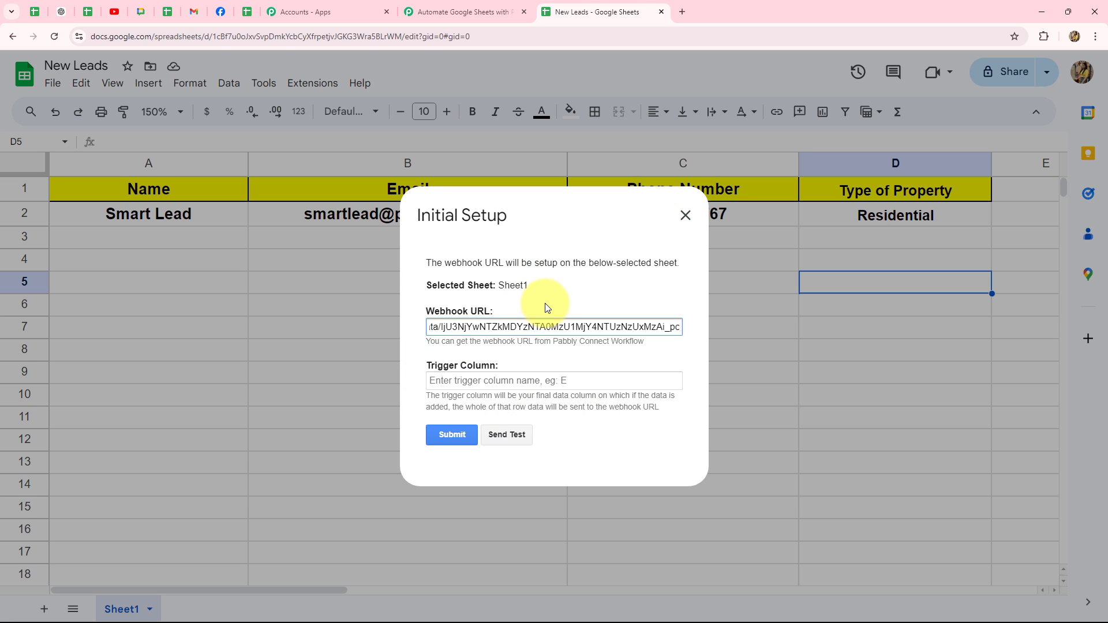
left_click(544, 303)
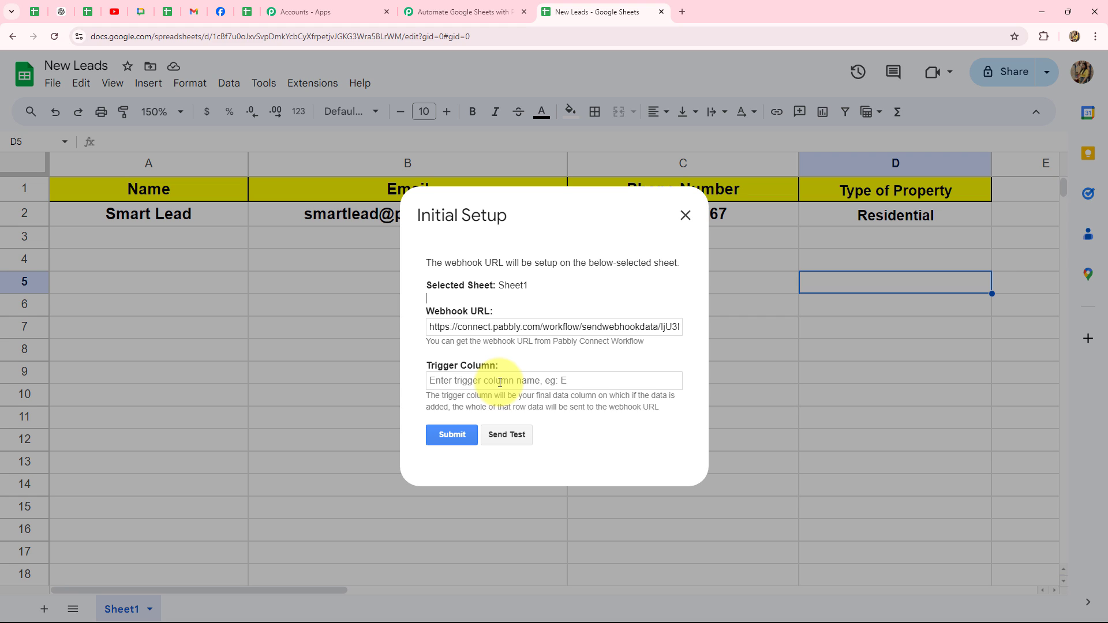
Step: Set trigger column D, send test data to Pabbly, and submit the setup
left_click(500, 382)
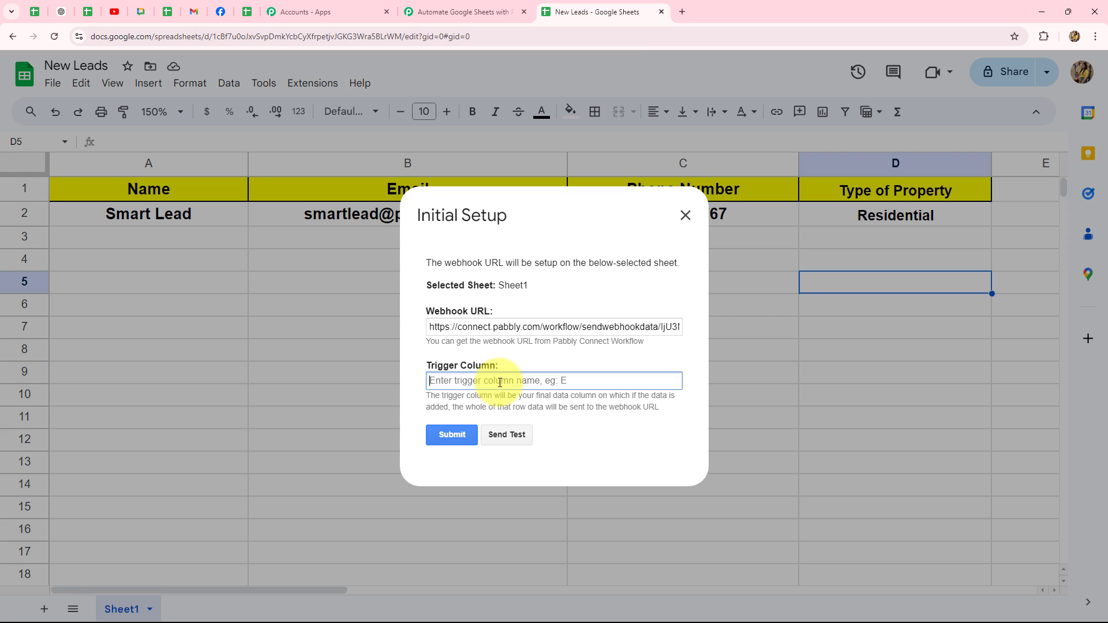
key("Caps_Lock")
type("D")
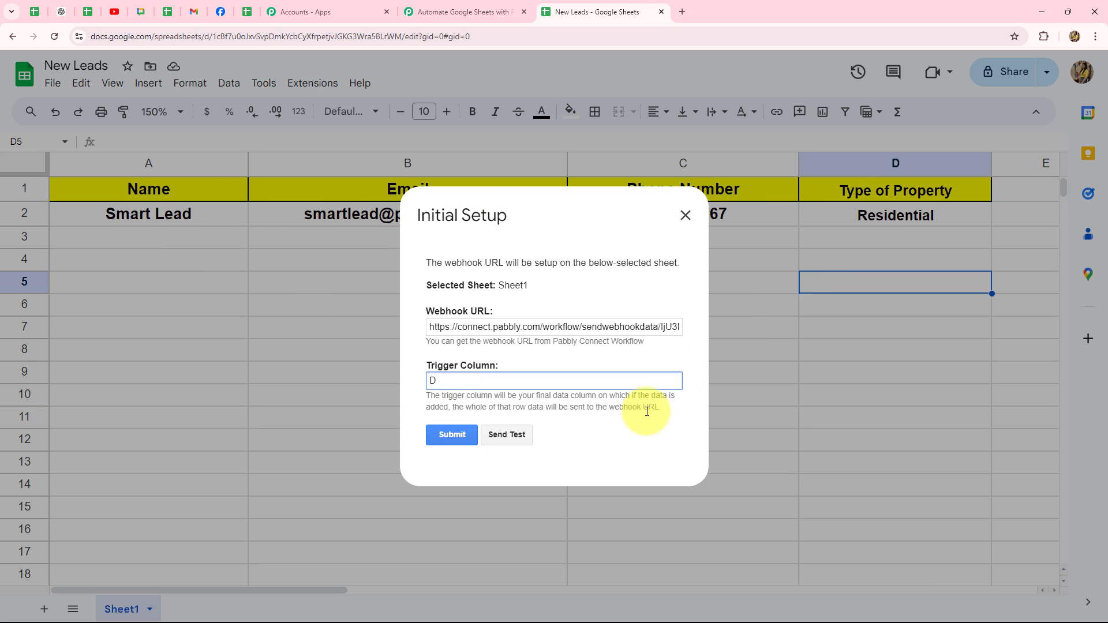
left_click(513, 437)
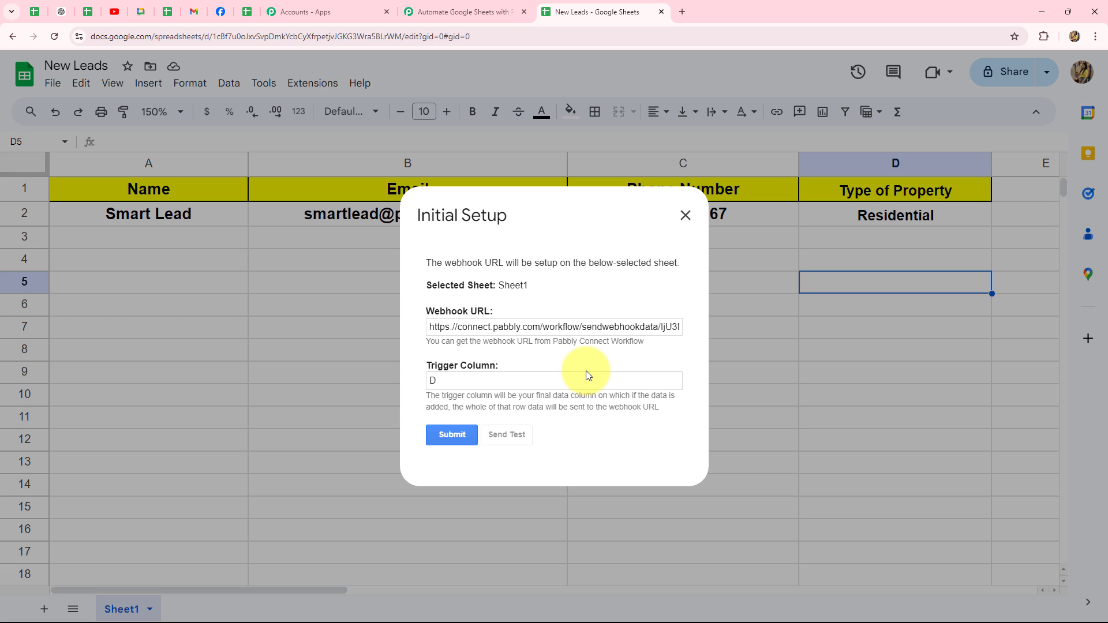
scroll(586, 372, "down", 1)
left_click(465, 400)
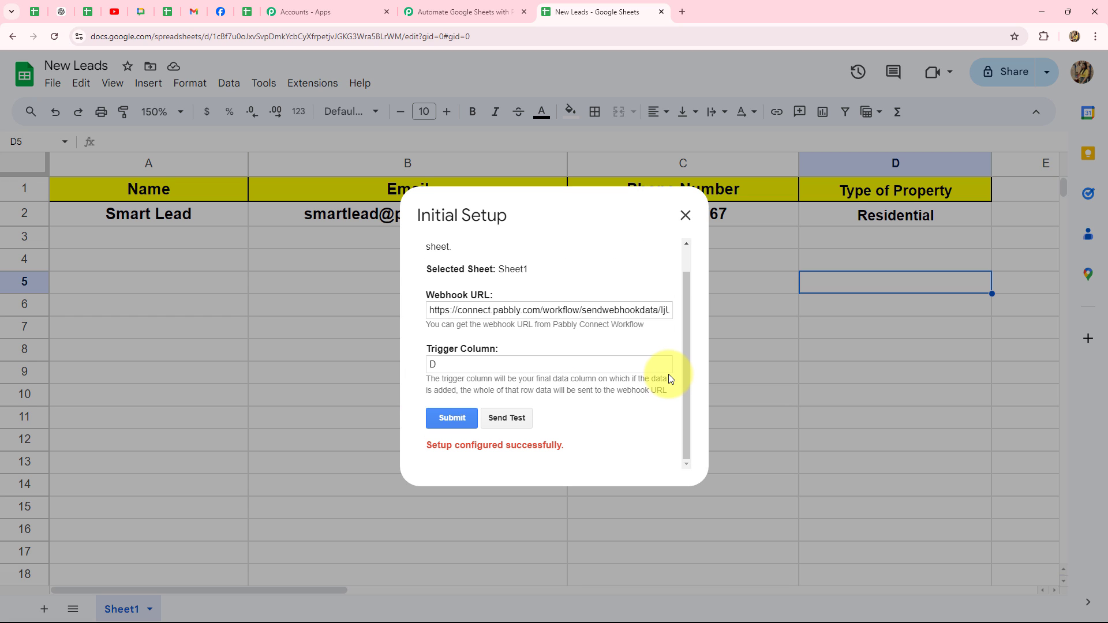
left_click(683, 216)
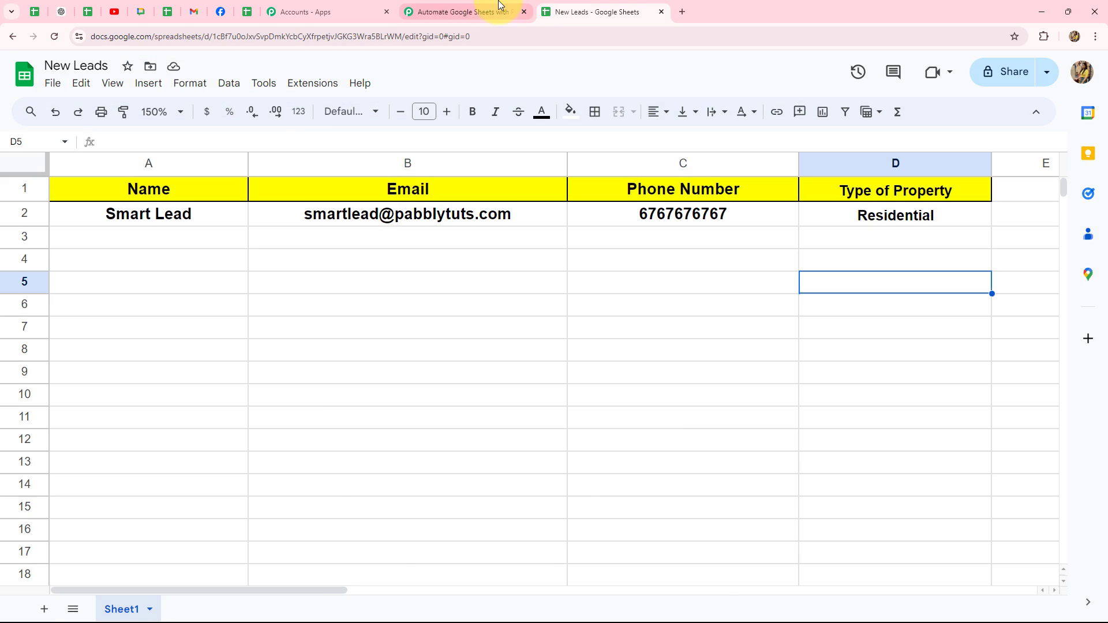
Step: Review the received Type Of Property, TriggerColumn, SpreadsheetName, SheetName, SheetID and RowIndex values
left_click(461, 11)
scroll(964, 206, "down", 10)
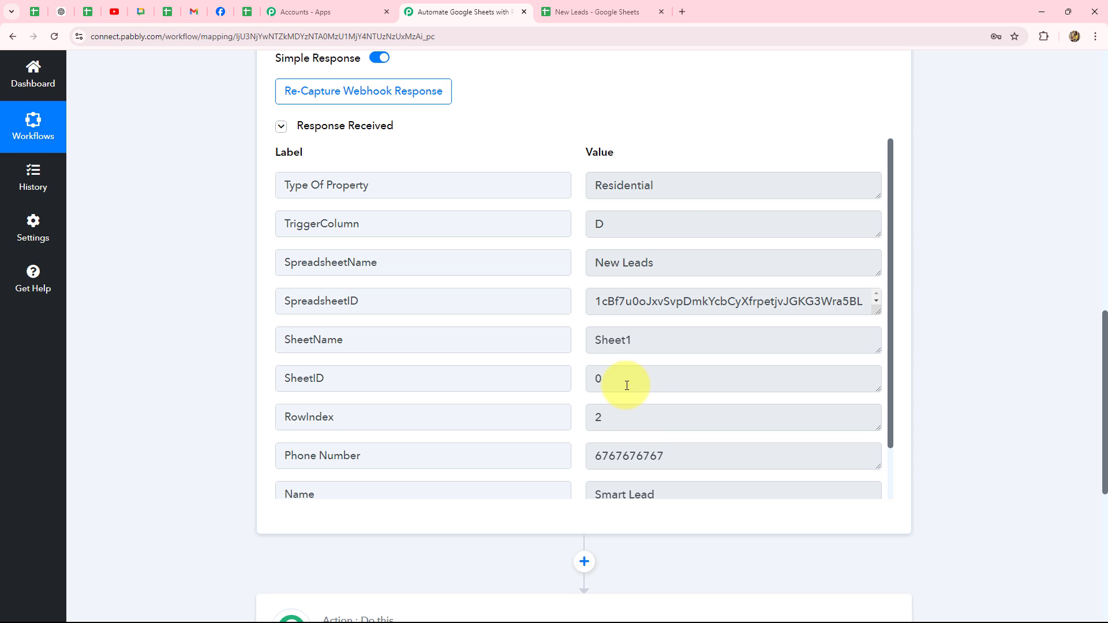
left_click_drag(673, 185, 570, 199)
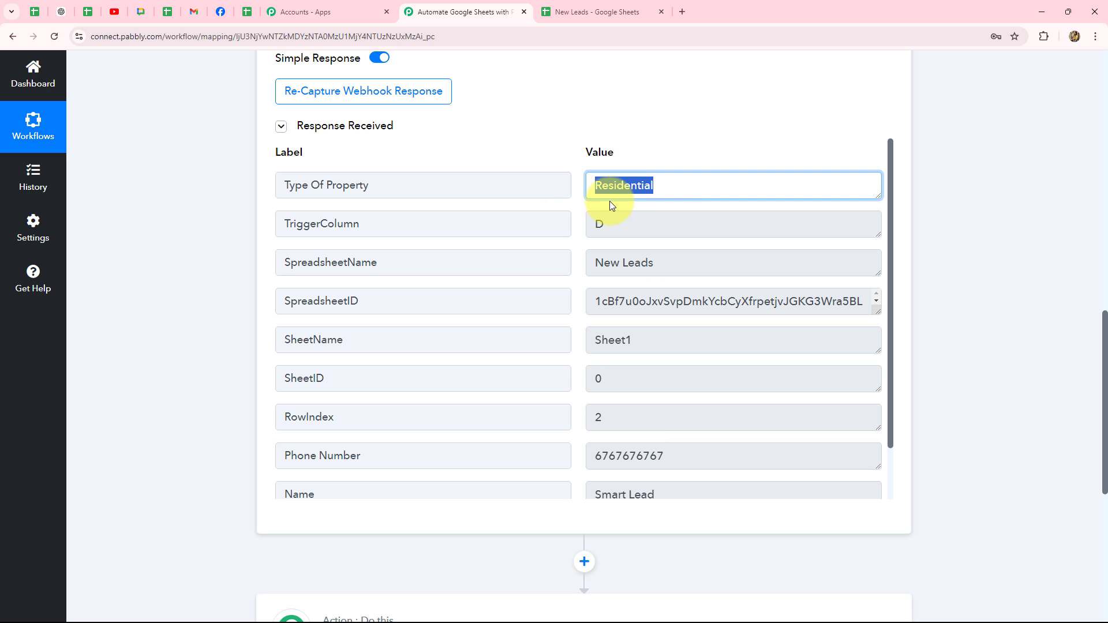
left_click_drag(625, 227, 551, 251)
left_click(665, 261)
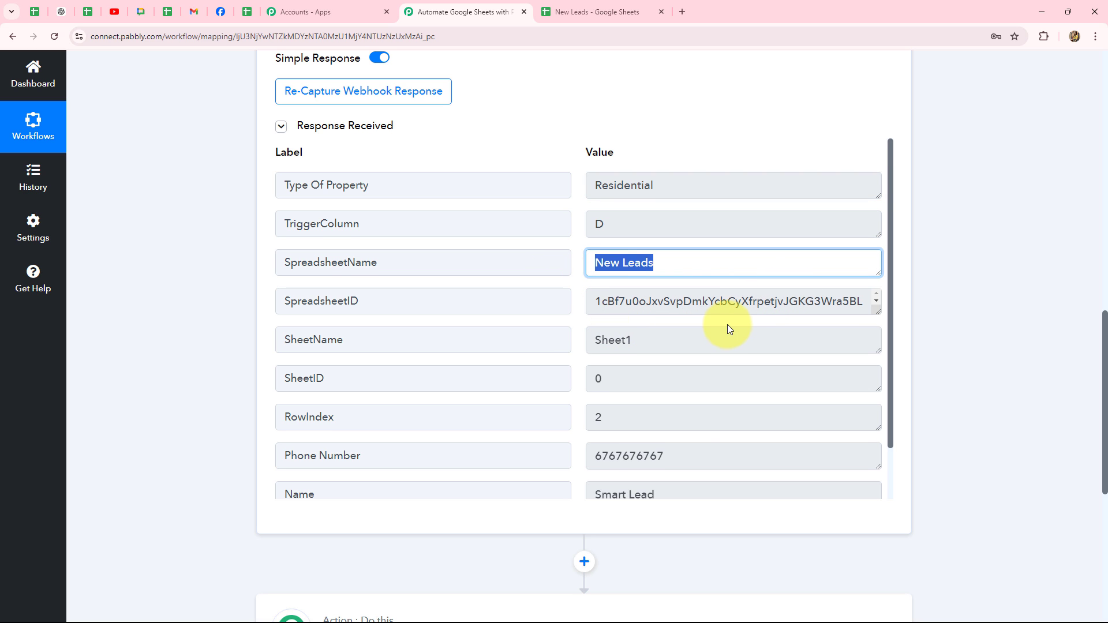
scroll(663, 304, "down", 1)
left_click(658, 284)
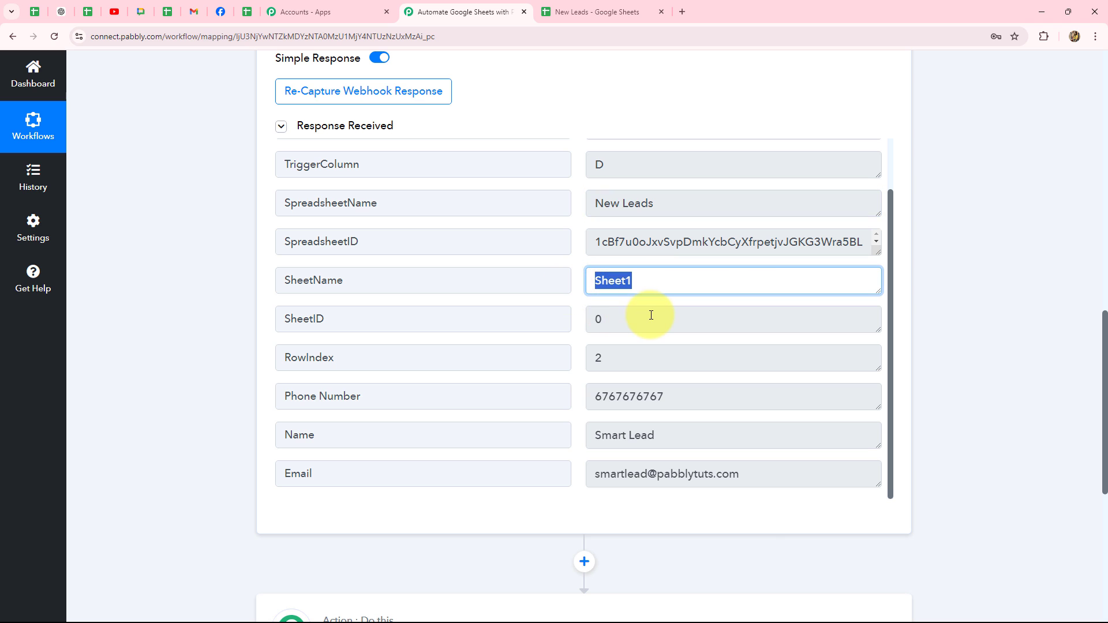
left_click(605, 326)
left_click(641, 356)
Step: Check the received Phone Number, Name and Email against the sheet, then return to New Leads
left_click(577, 12)
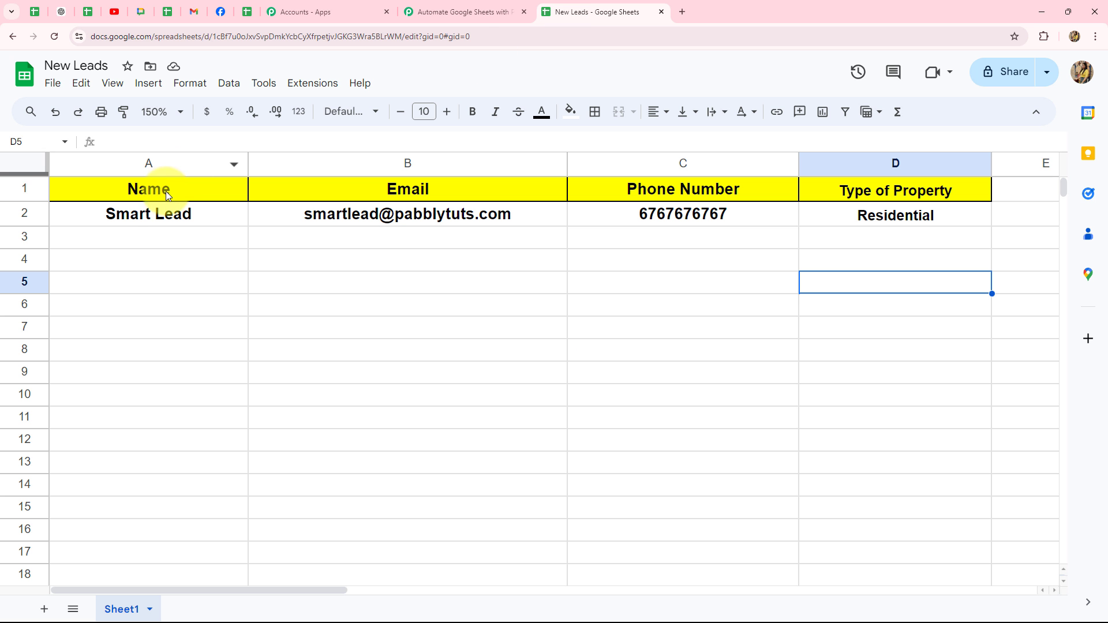
left_click(420, 8)
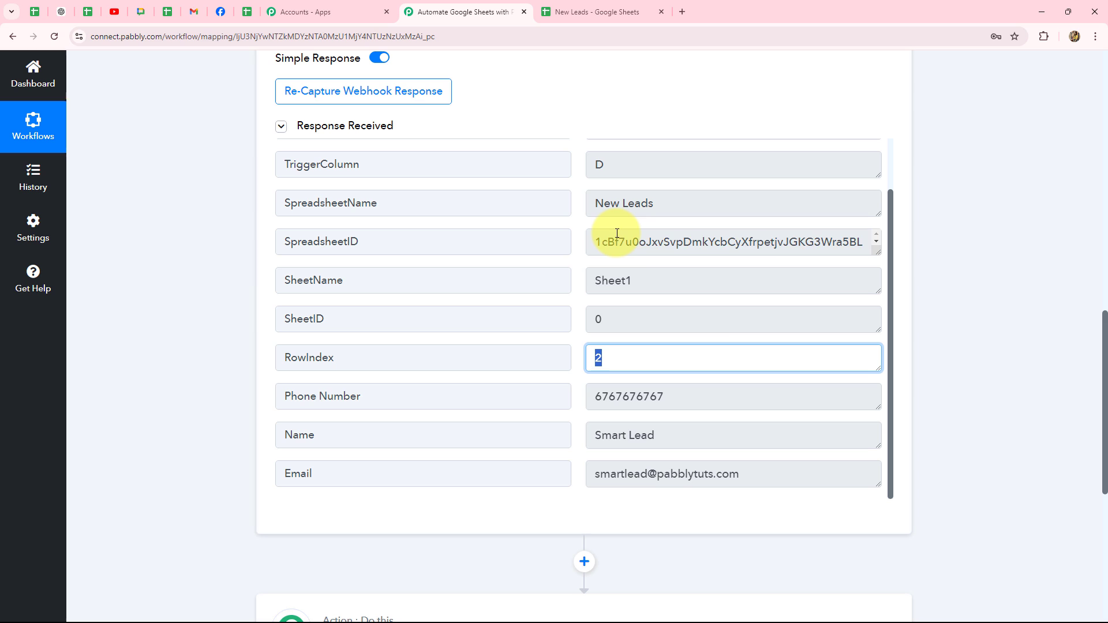
left_click(707, 388)
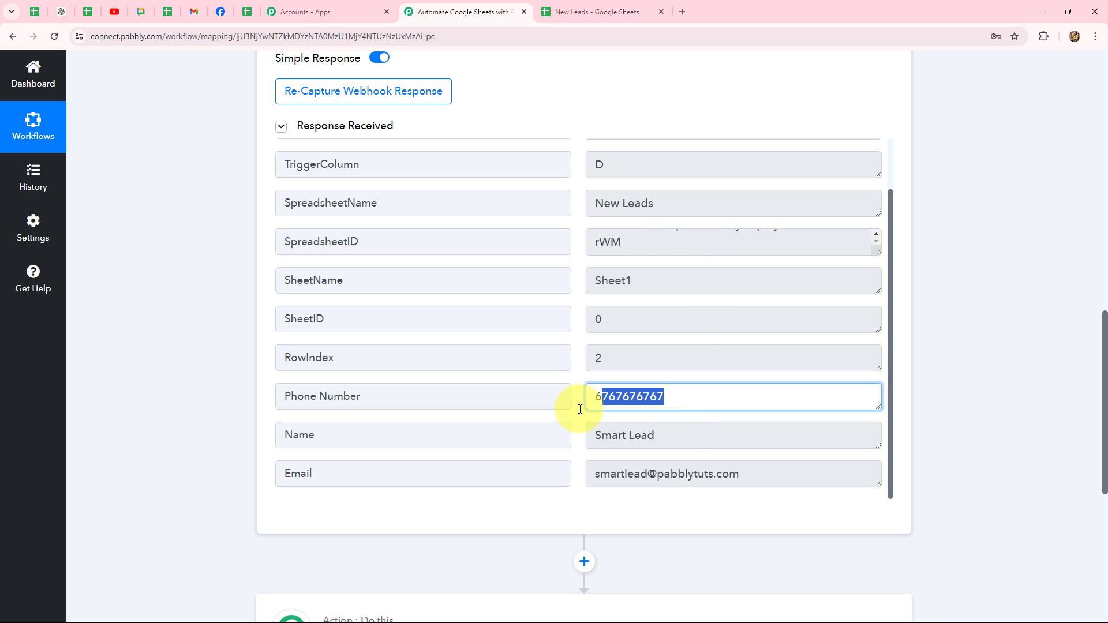
left_click(680, 435)
left_click(754, 475)
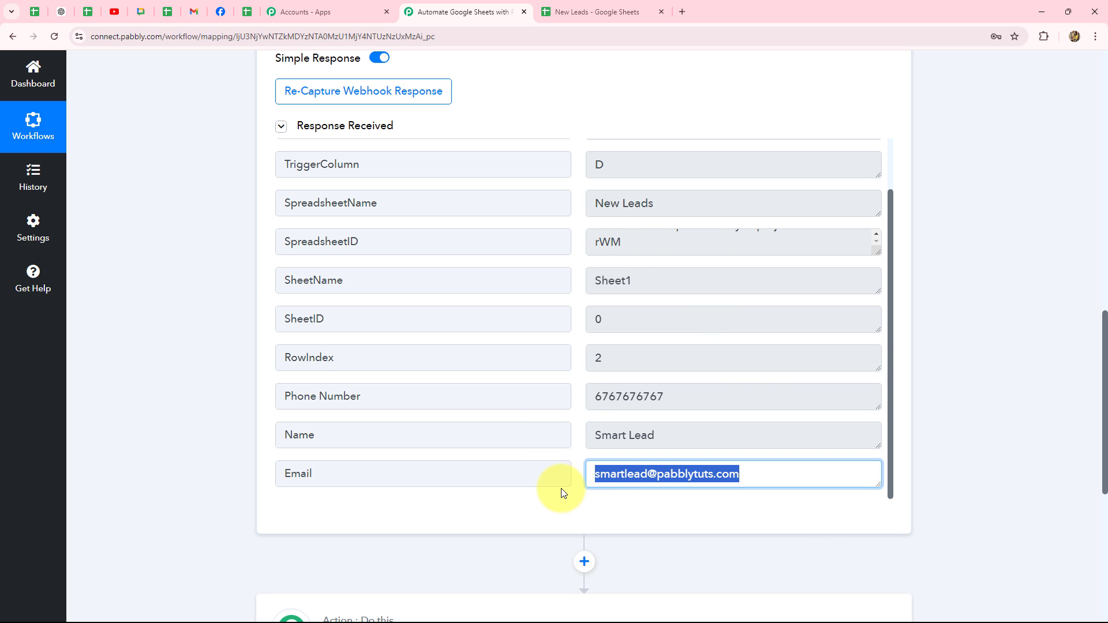
scroll(1072, 403, "up", 10)
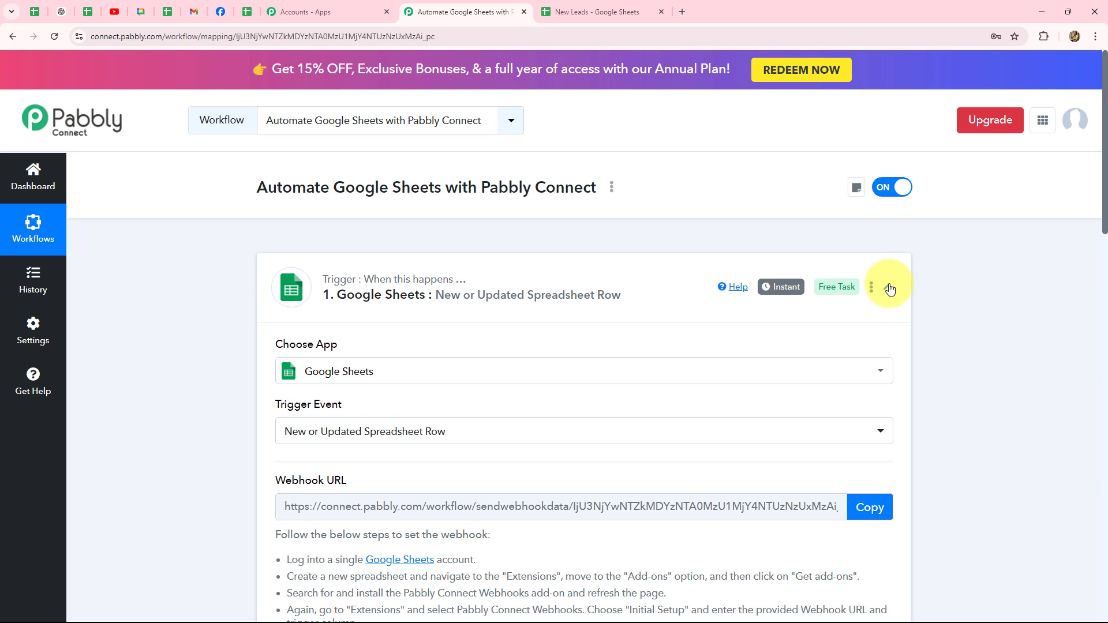
left_click(887, 287)
scroll(485, 206, "up", 2)
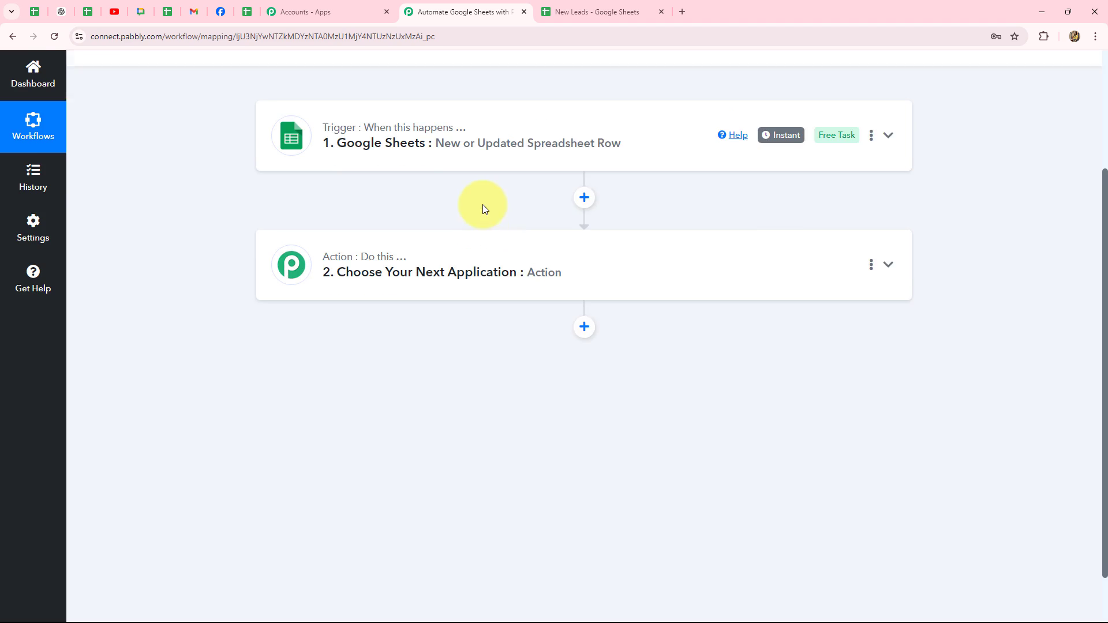
left_click(404, 254)
left_click(600, 12)
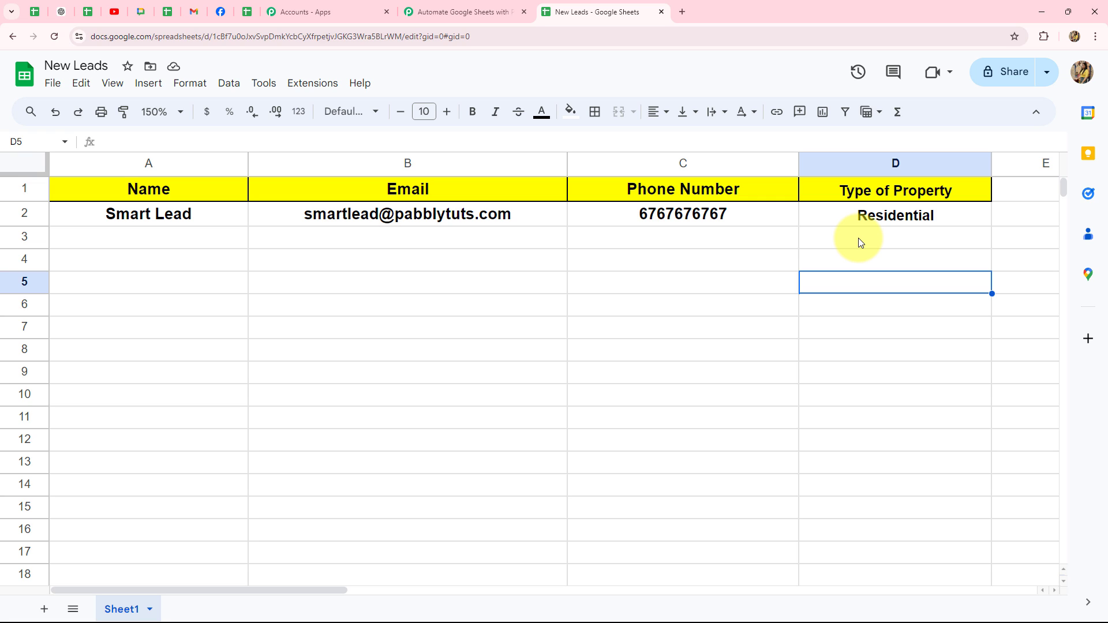
Step: Run the Pabbly Connect Webhooks Send On Event option, then go back to the Pabbly workflow
left_click(313, 84)
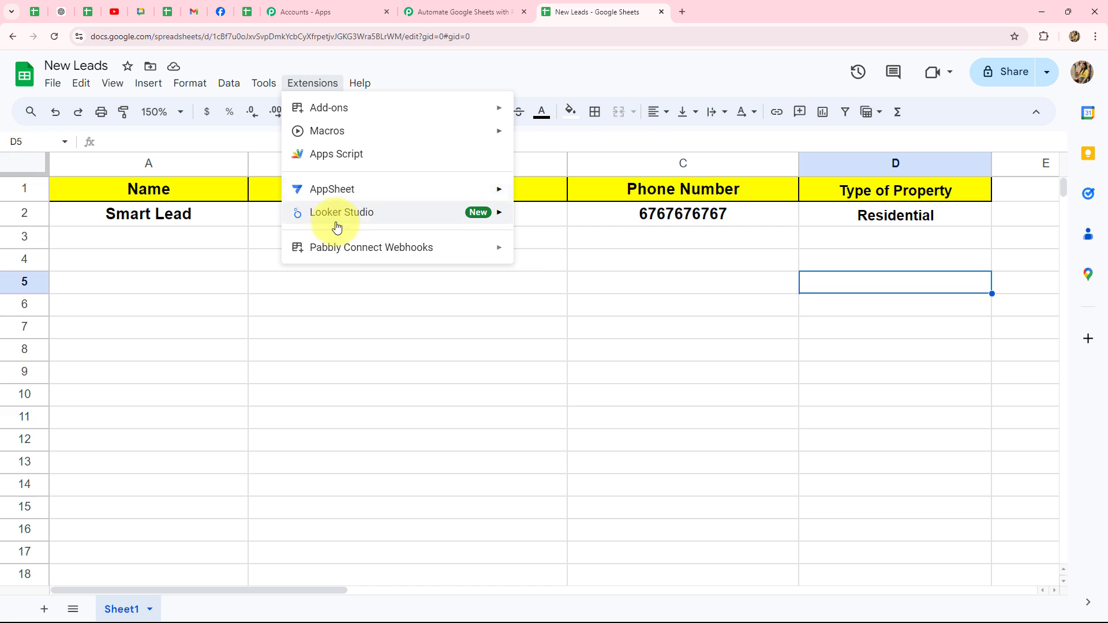
mouse_move(334, 248)
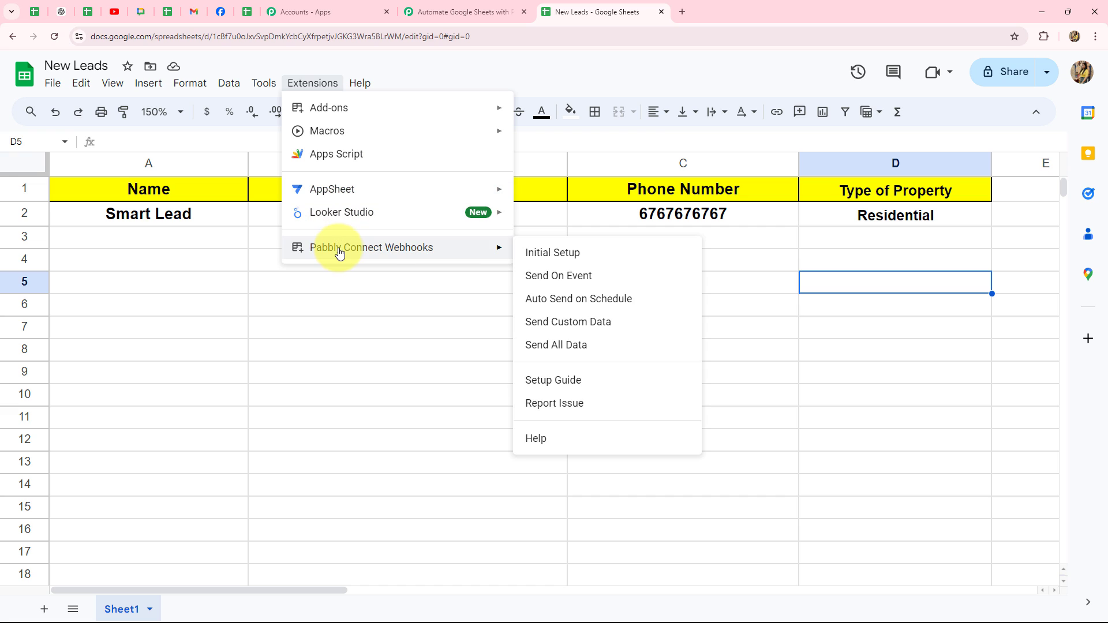
left_click(548, 281)
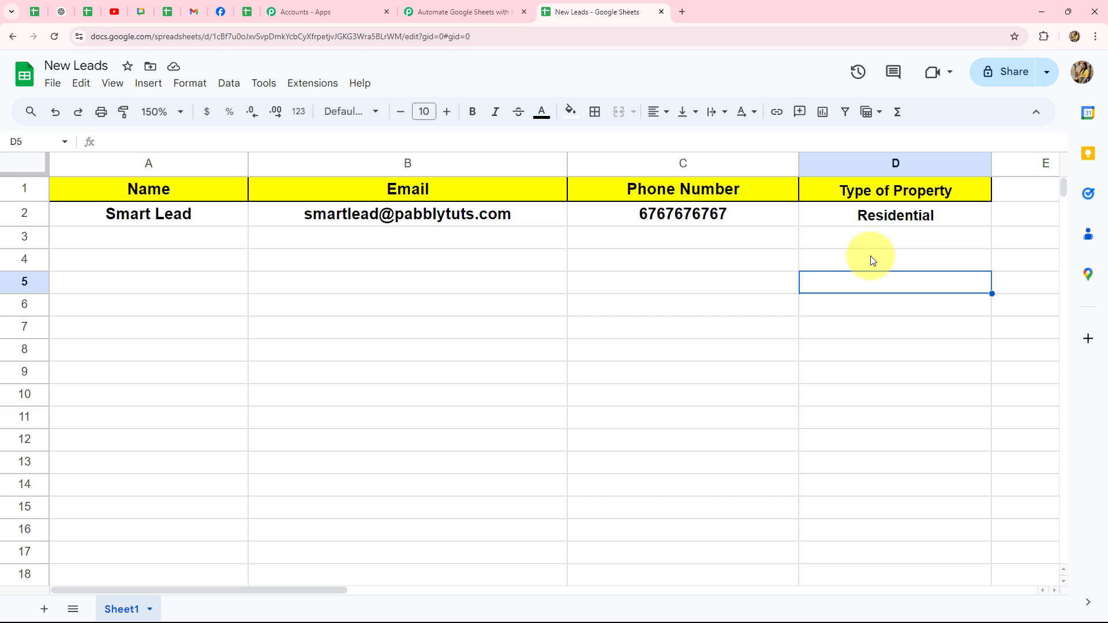
left_click(439, 12)
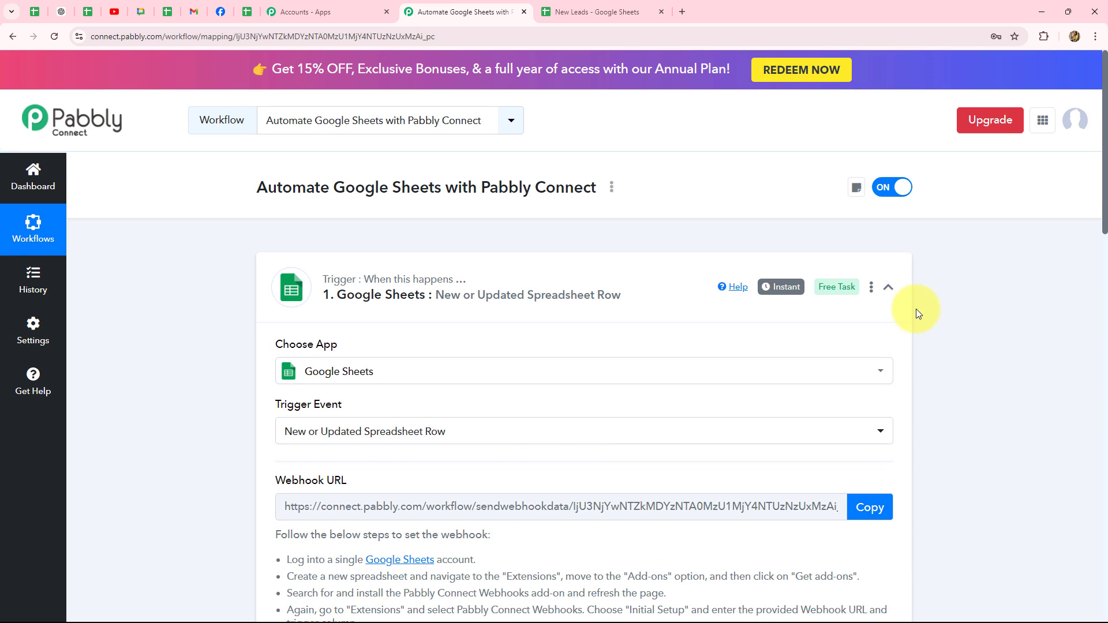
Step: Collapse the Google Sheets trigger step and scroll through the workflow
left_click(888, 286)
scroll(982, 404, "down", 4)
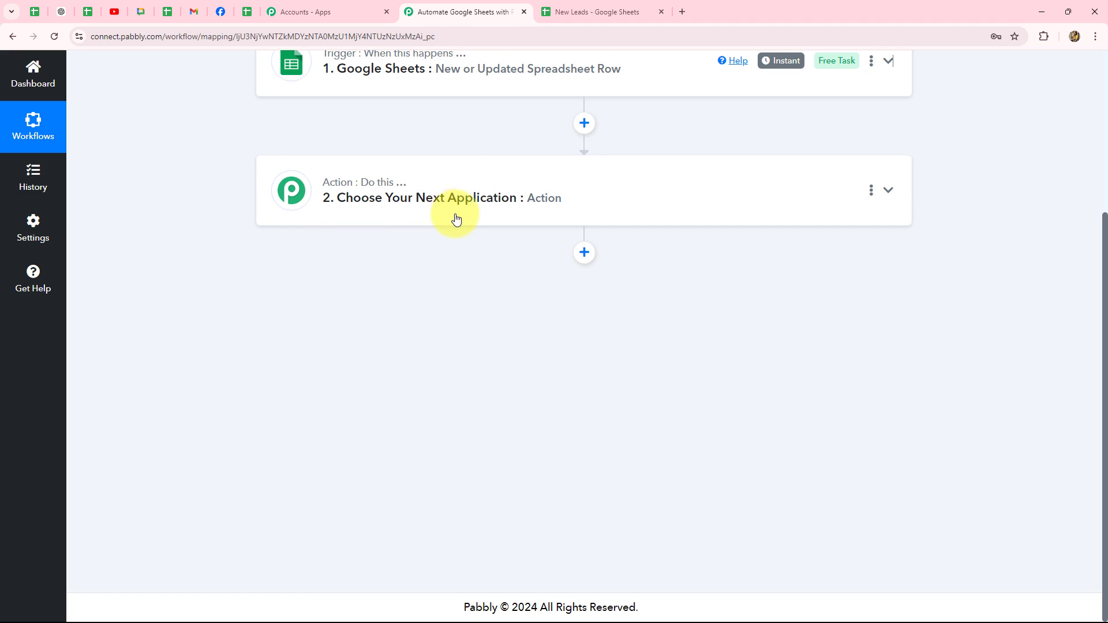
scroll(347, 444, "up", 1)
scroll(365, 443, "up", 3)
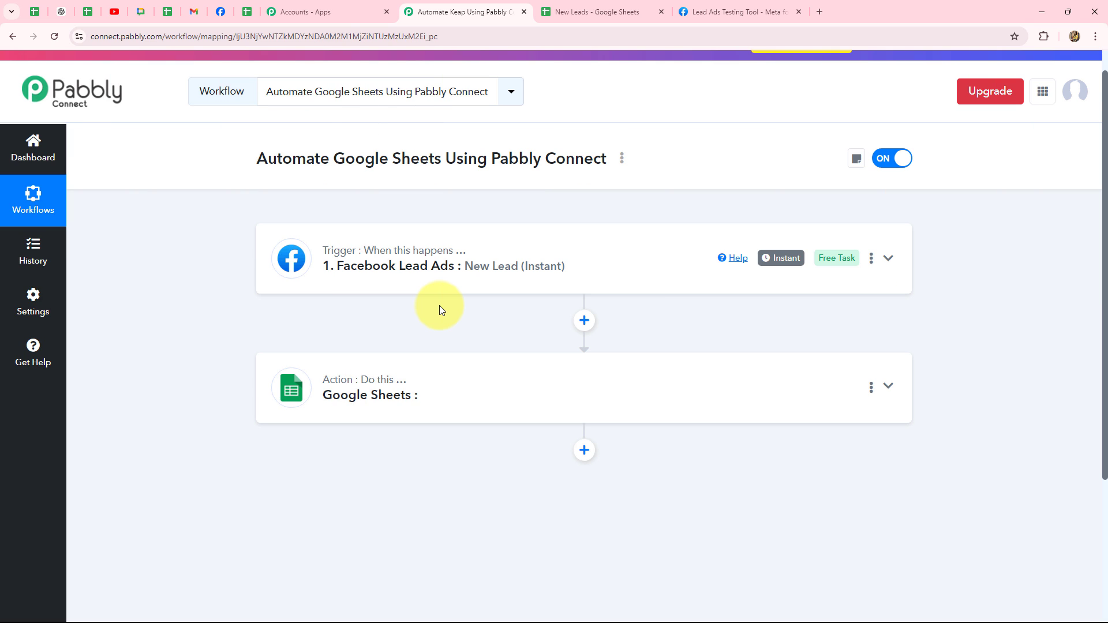
Step: Review the Prime Properties Facebook page, then return to the header-only New Leads sheet
left_click(221, 11)
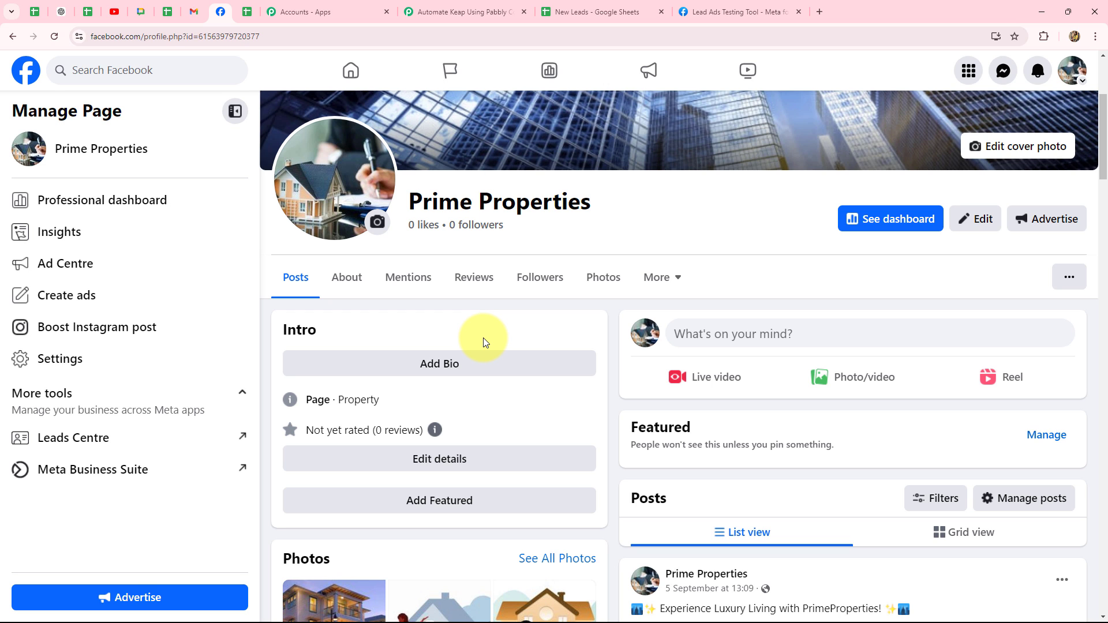
scroll(483, 338, "down", 3)
scroll(484, 338, "up", 3)
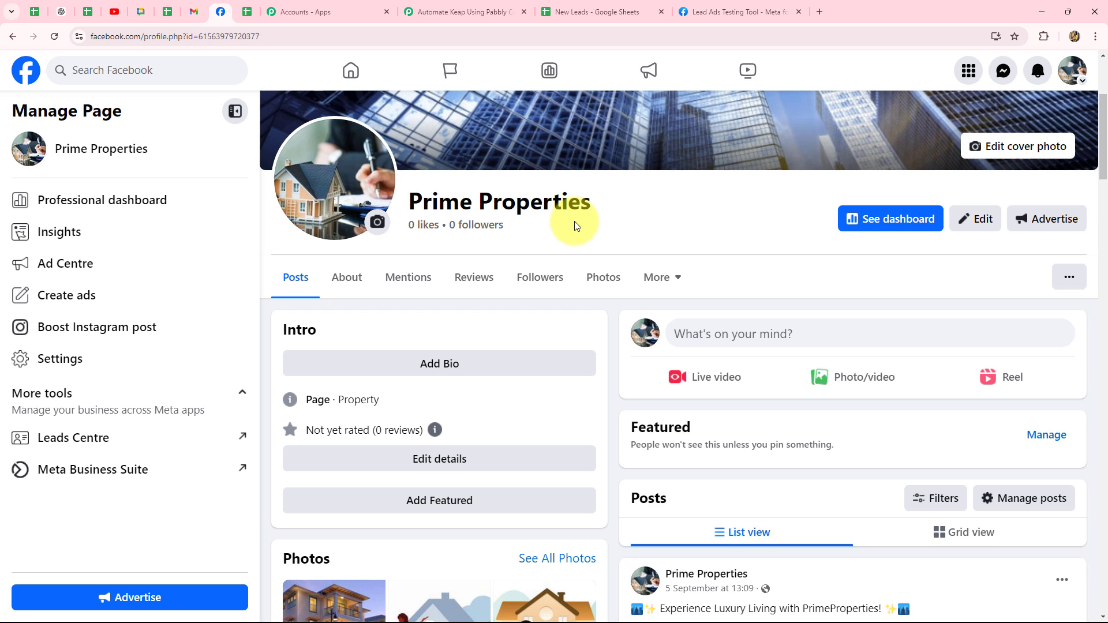
left_click(569, 15)
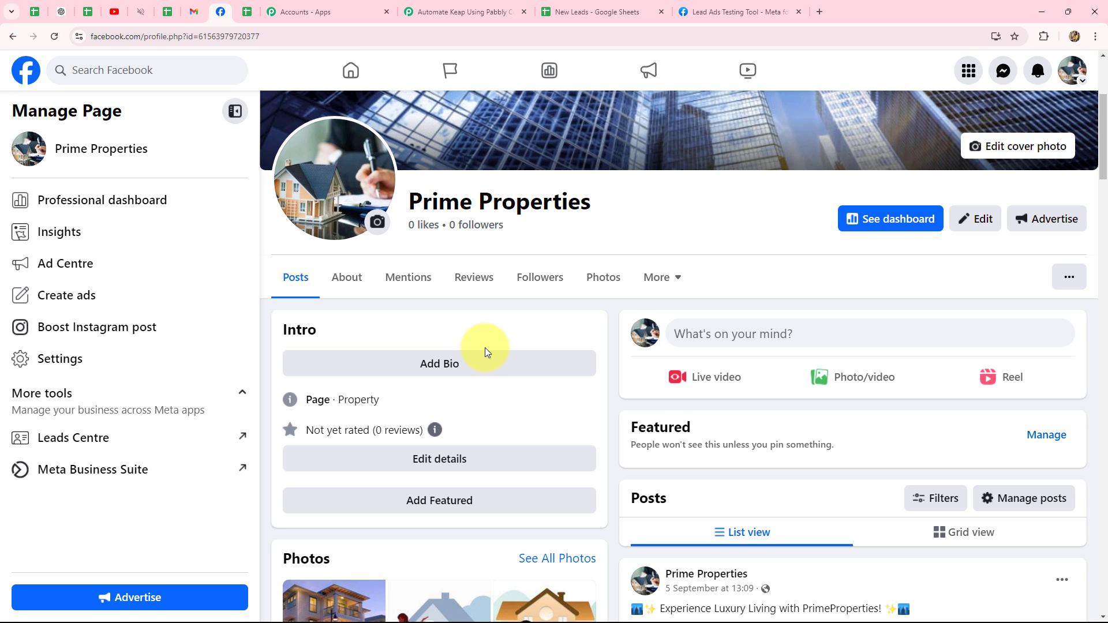
left_click(569, 11)
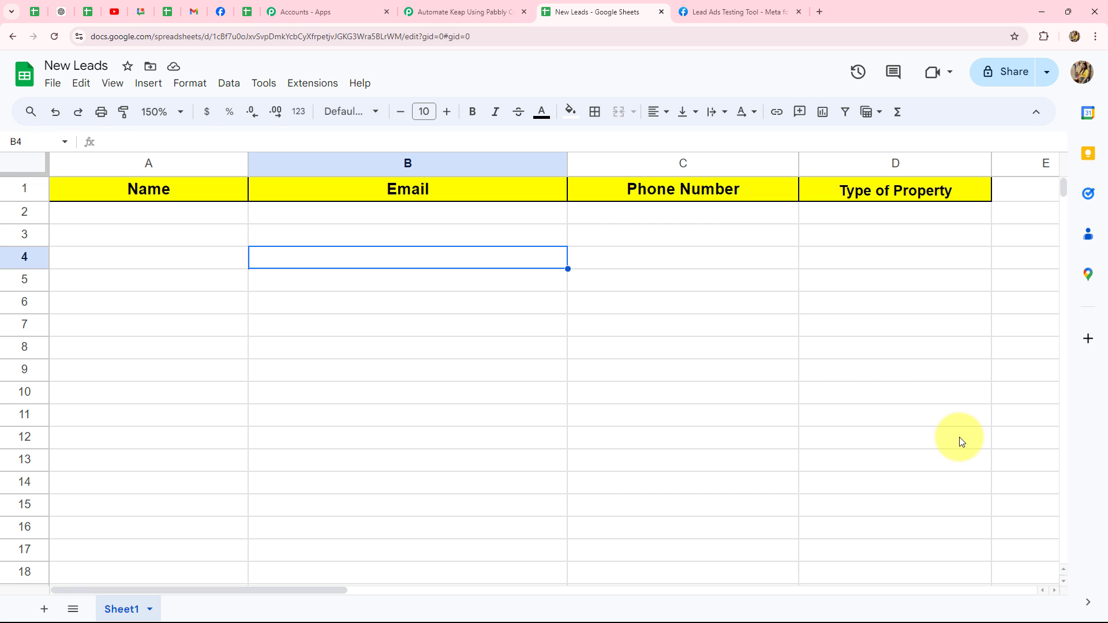
Step: Expand the Facebook Lead Ads trigger and review the captured rental_property, email and phone values
key("ctrl+shift+Tab")
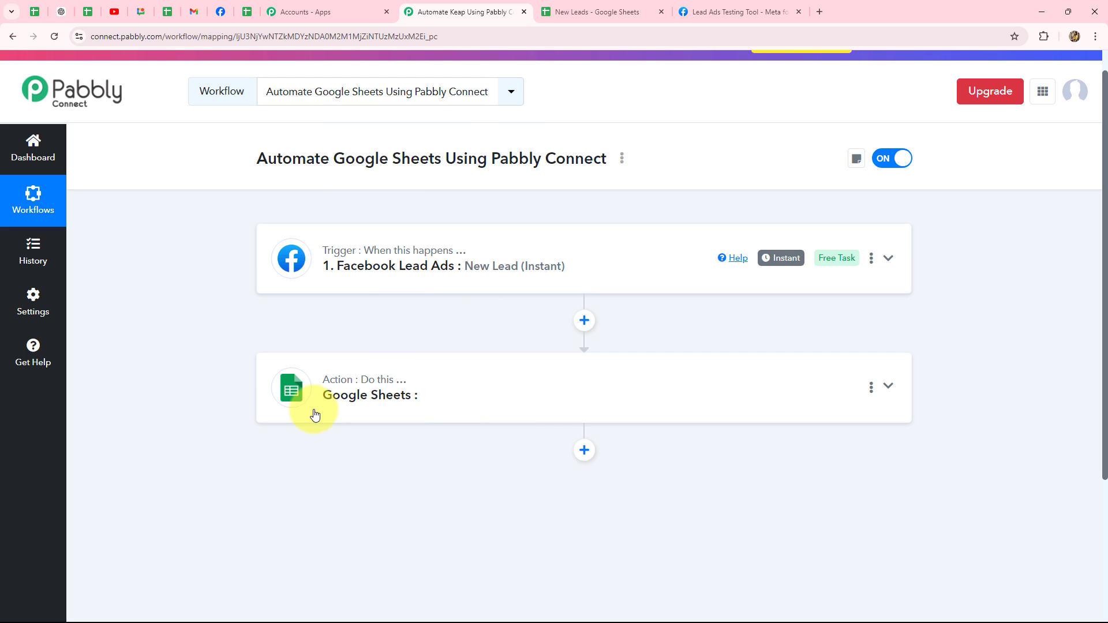
left_click(483, 251)
scroll(693, 341, "down", 15)
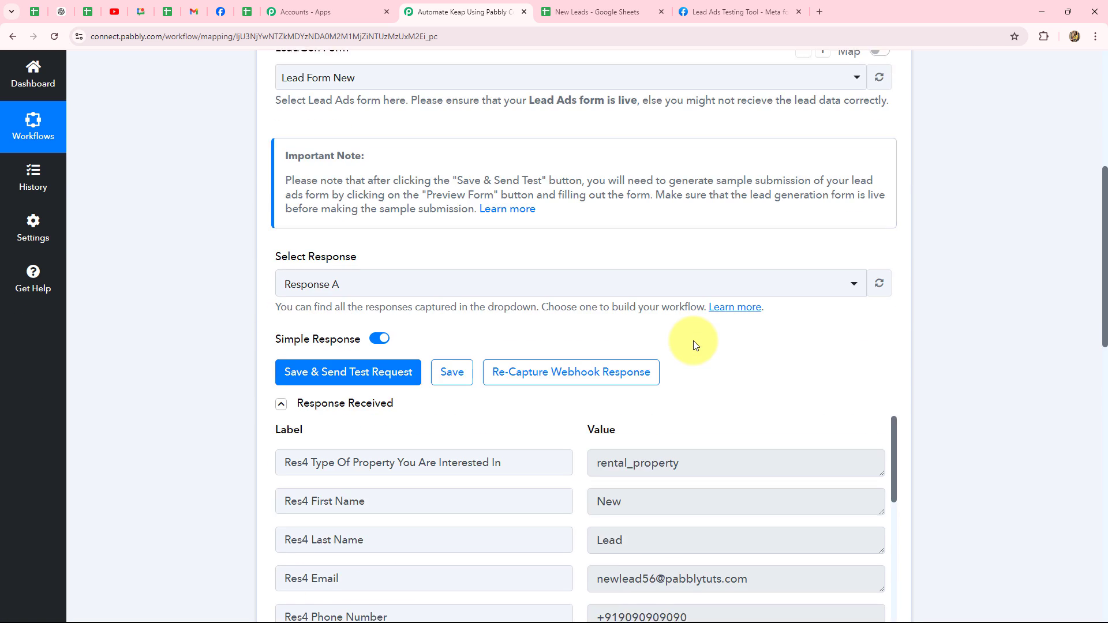
scroll(694, 341, "down", 3)
scroll(693, 341, "up", 4)
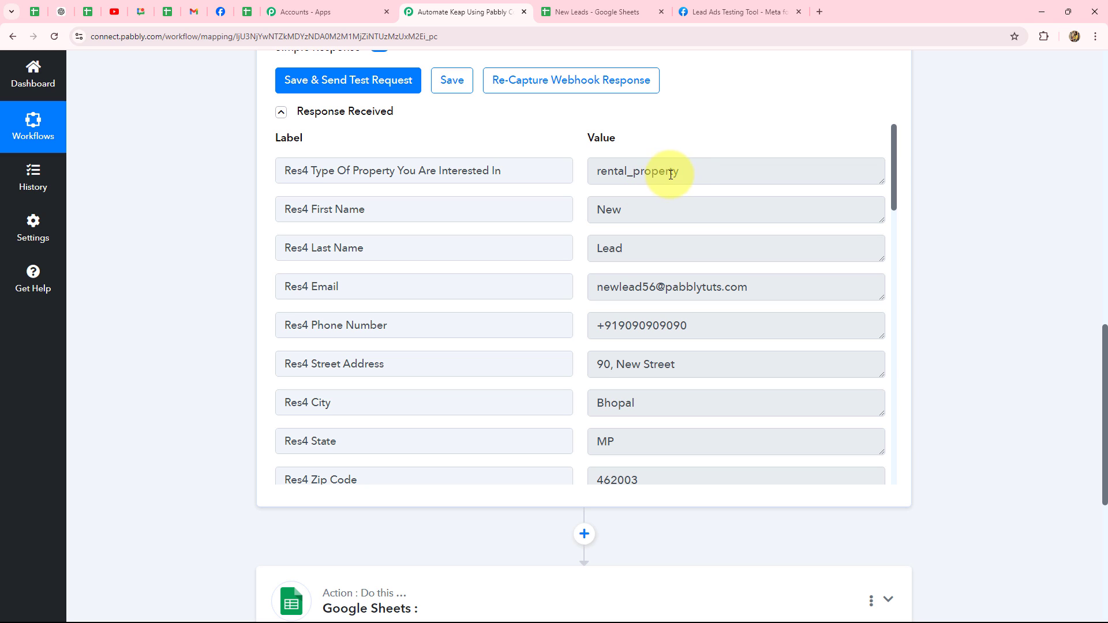
left_click_drag(685, 172, 596, 186)
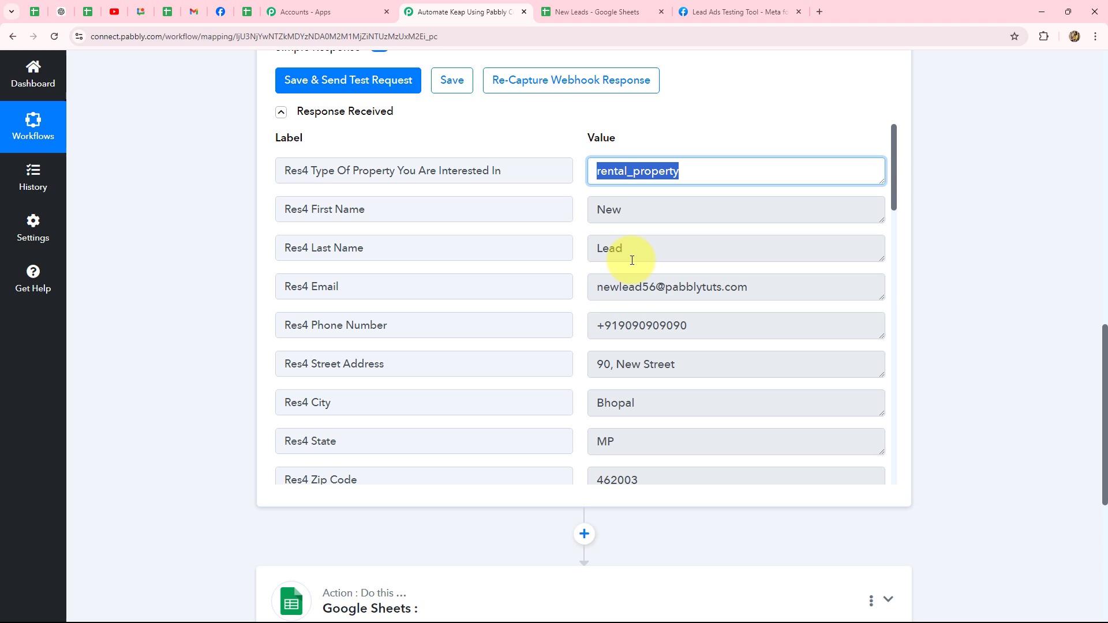
left_click_drag(599, 288, 769, 289)
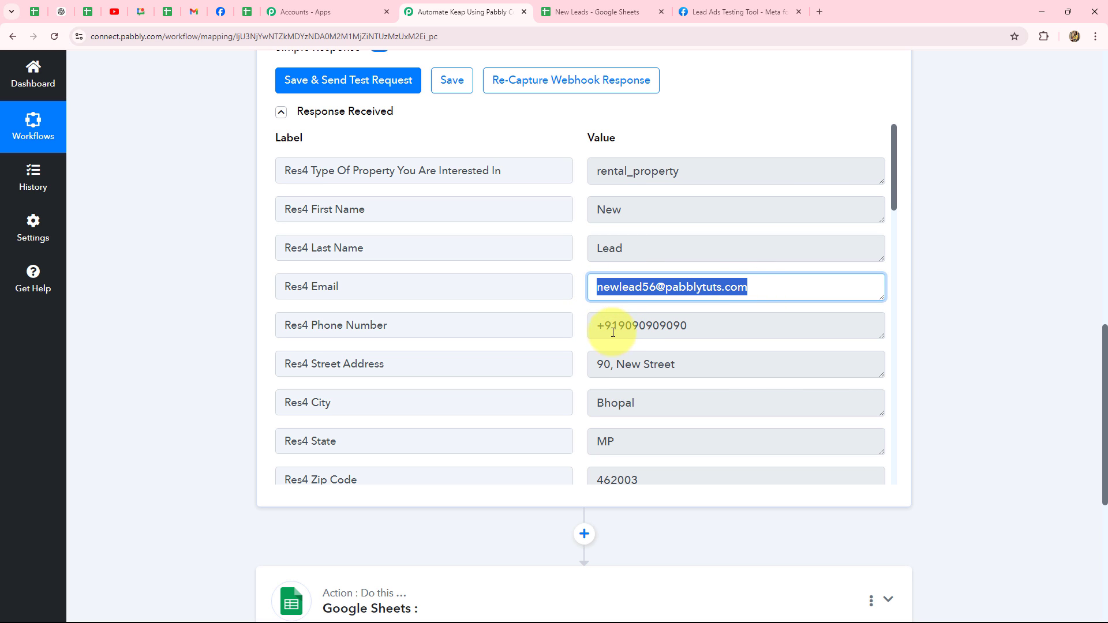
left_click_drag(607, 323, 715, 324)
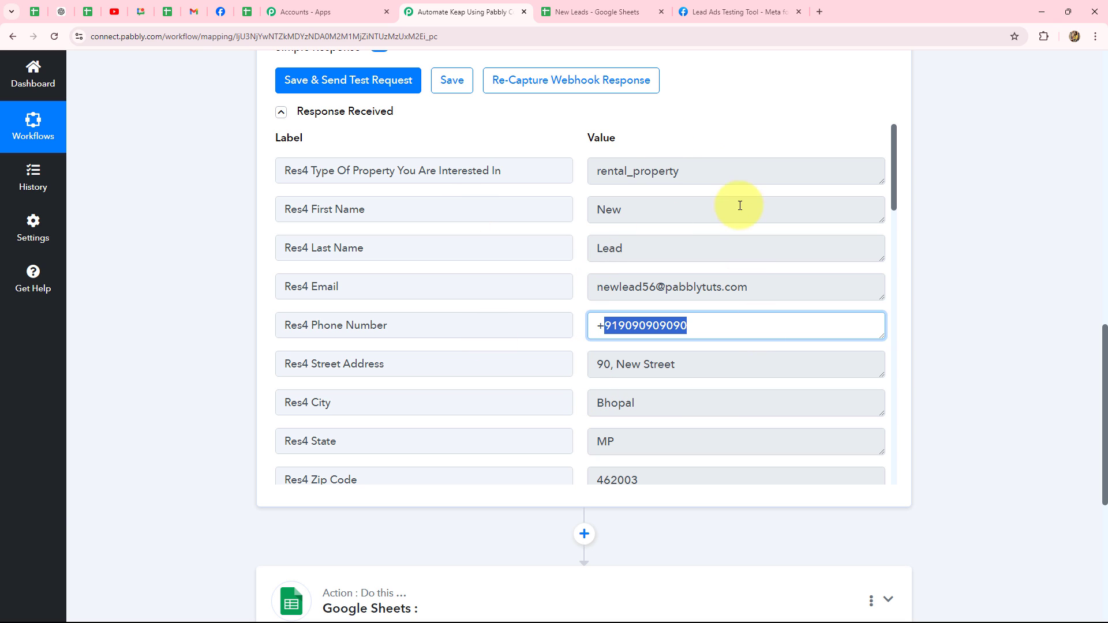
Step: Expand the Google Sheets action step for setup
left_click(600, 11)
left_click(471, 11)
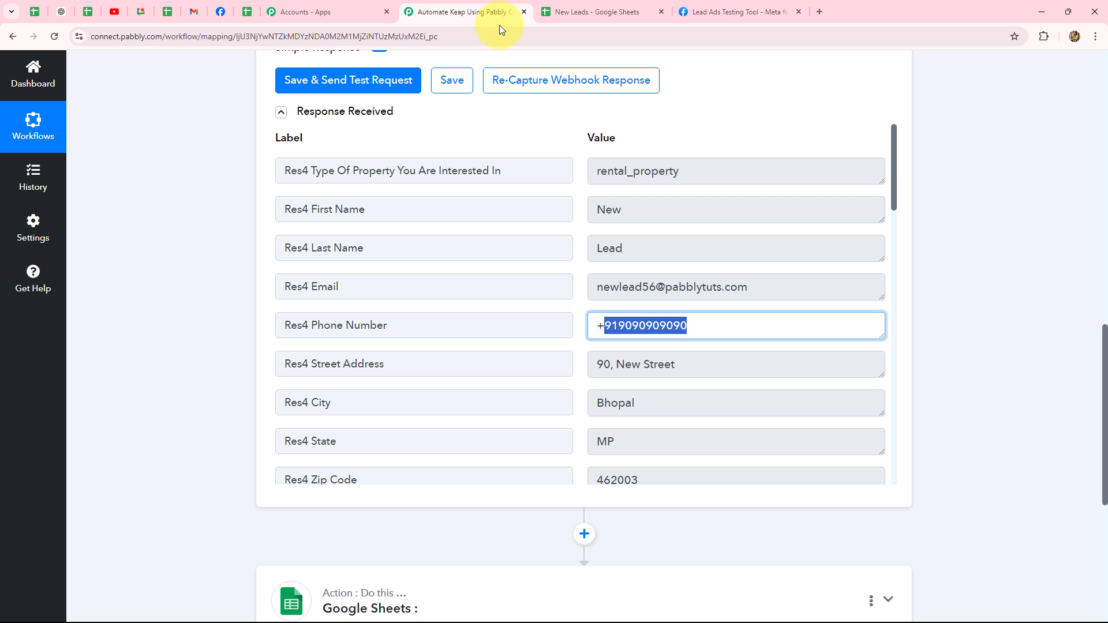
scroll(999, 404, "down", 6)
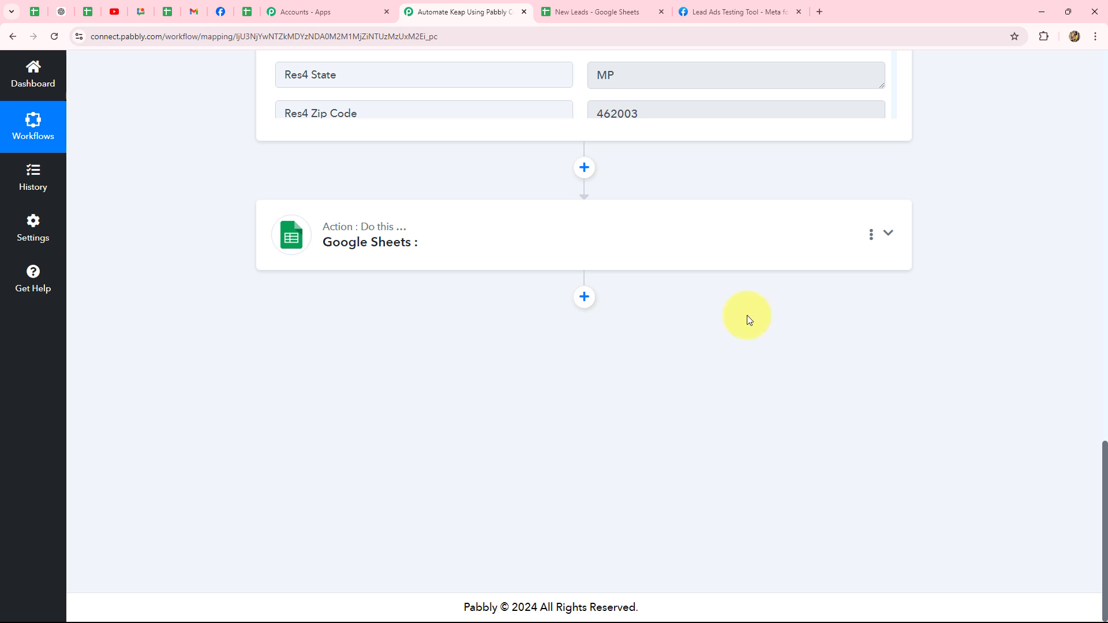
mouse_move(402, 236)
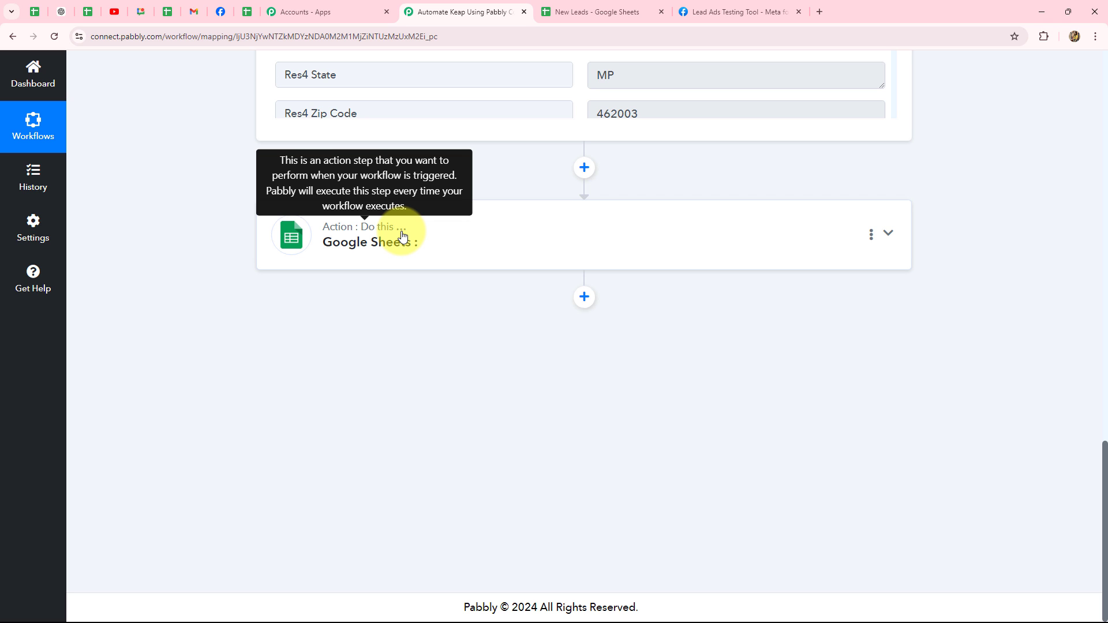
left_click(402, 236)
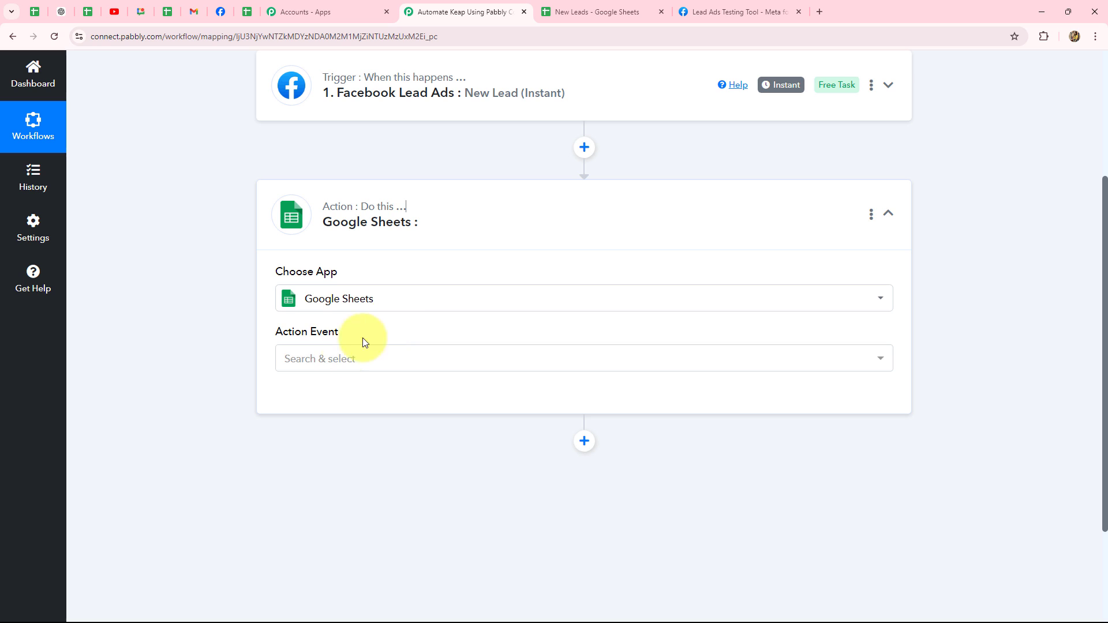
Step: Set the Google Sheets action event to Add New Row
left_click(332, 366)
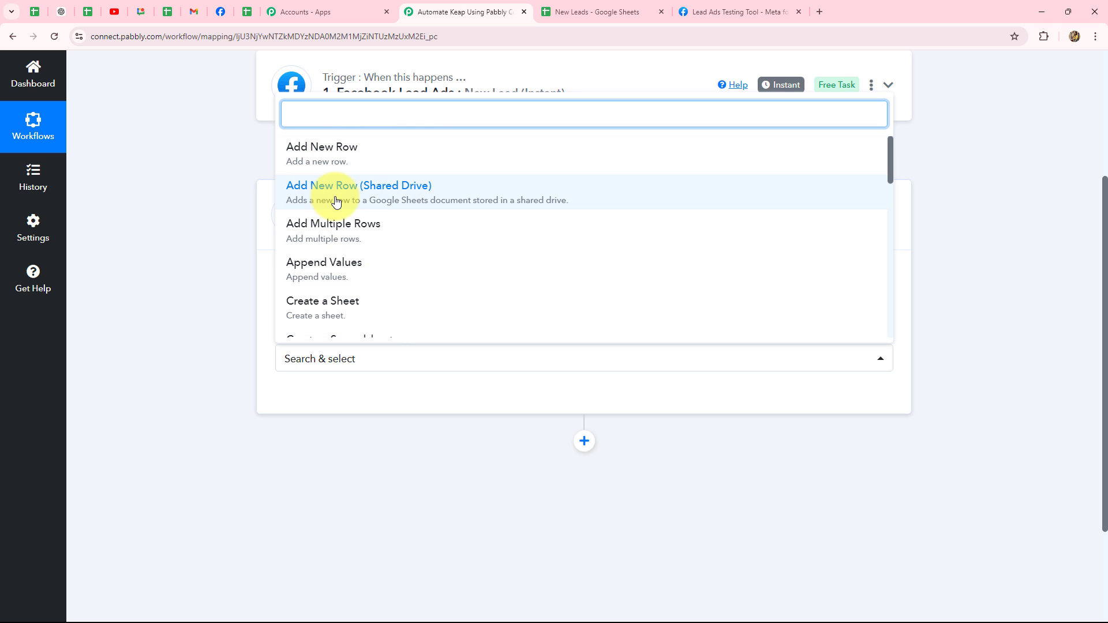
scroll(398, 237, "down", 1)
scroll(329, 274, "down", 2)
scroll(345, 263, "down", 4)
scroll(403, 317, "up", 3)
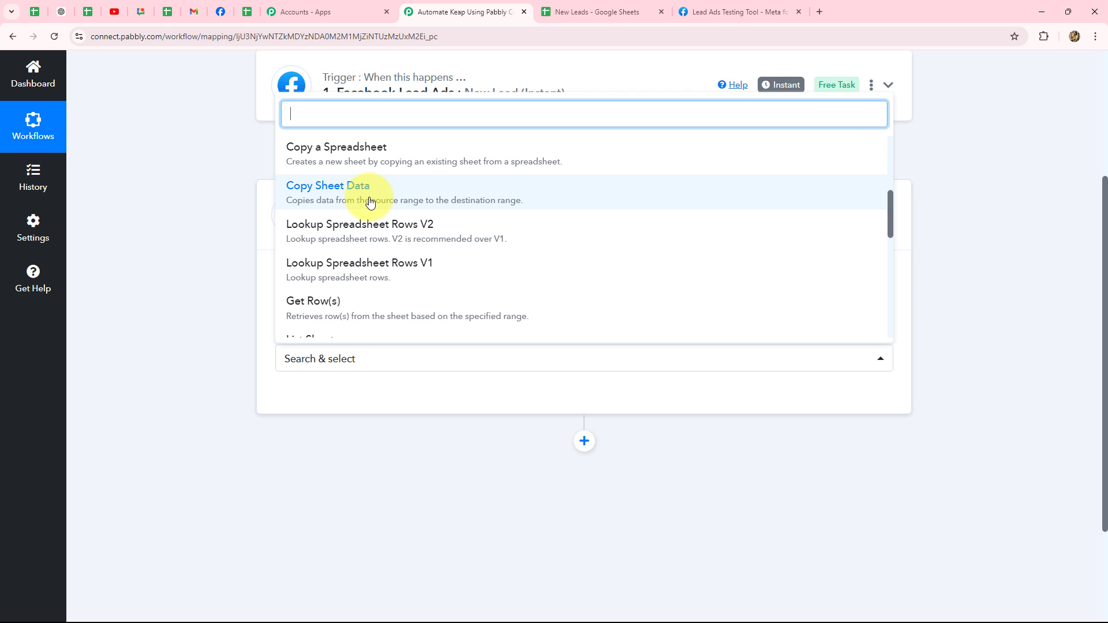
scroll(330, 255, "down", 1)
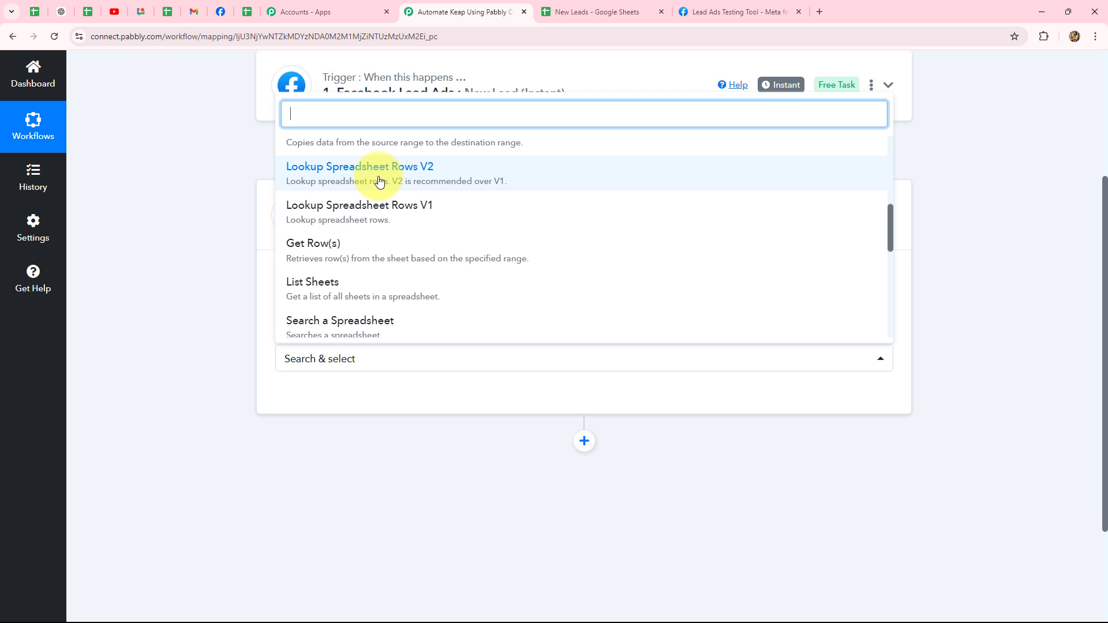
scroll(347, 162, "up", 5)
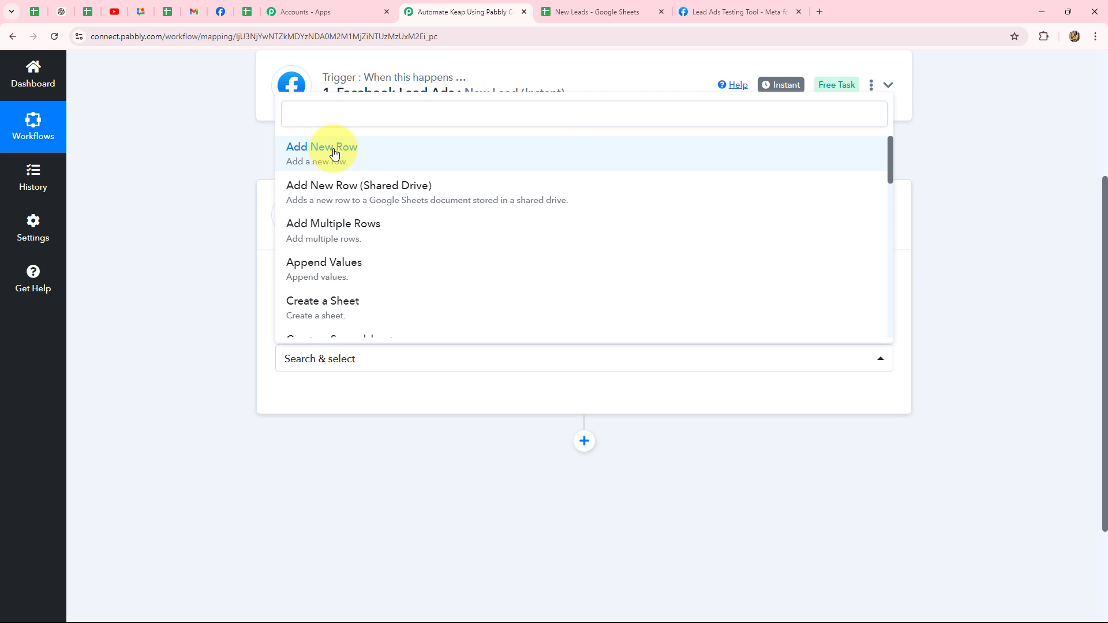
left_click(333, 153)
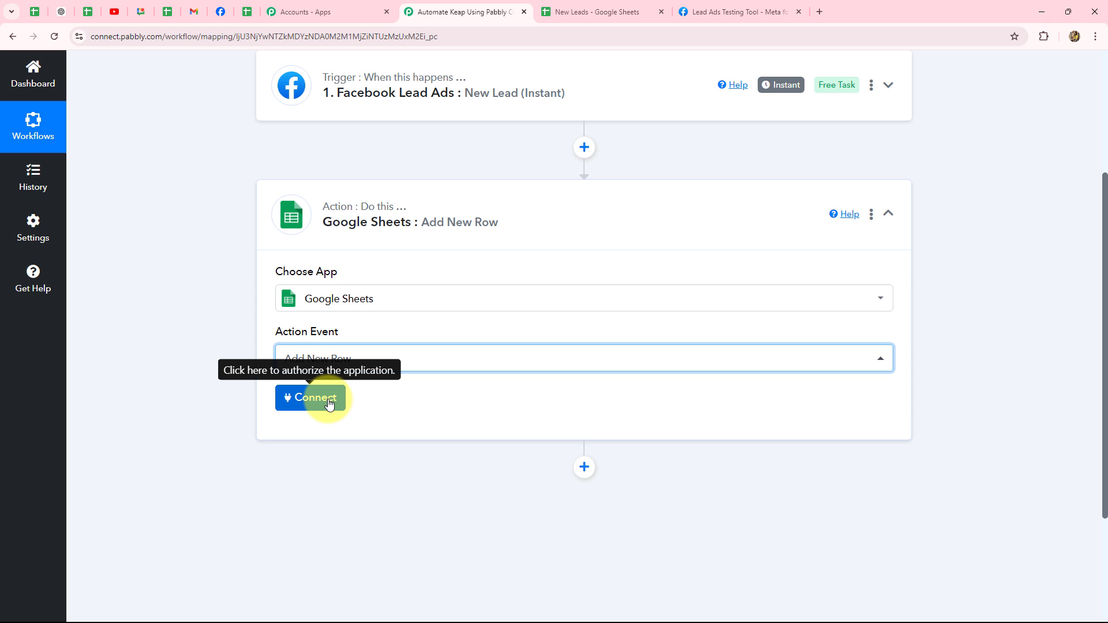
Step: Choose to add a new Google Sheets connection for the action
left_click(330, 403)
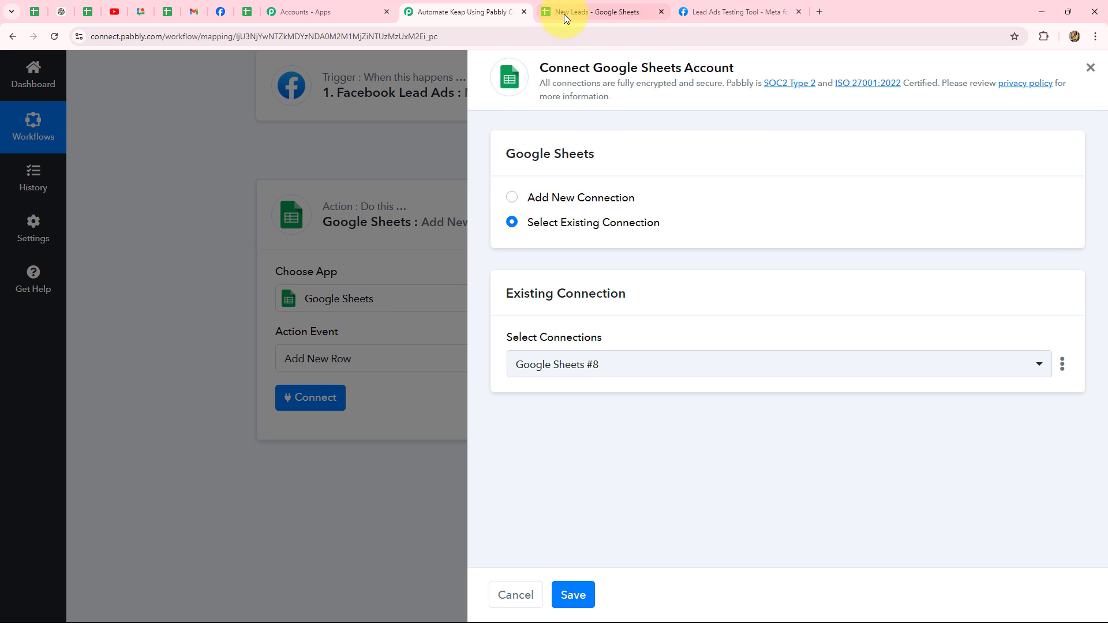
left_click(565, 12)
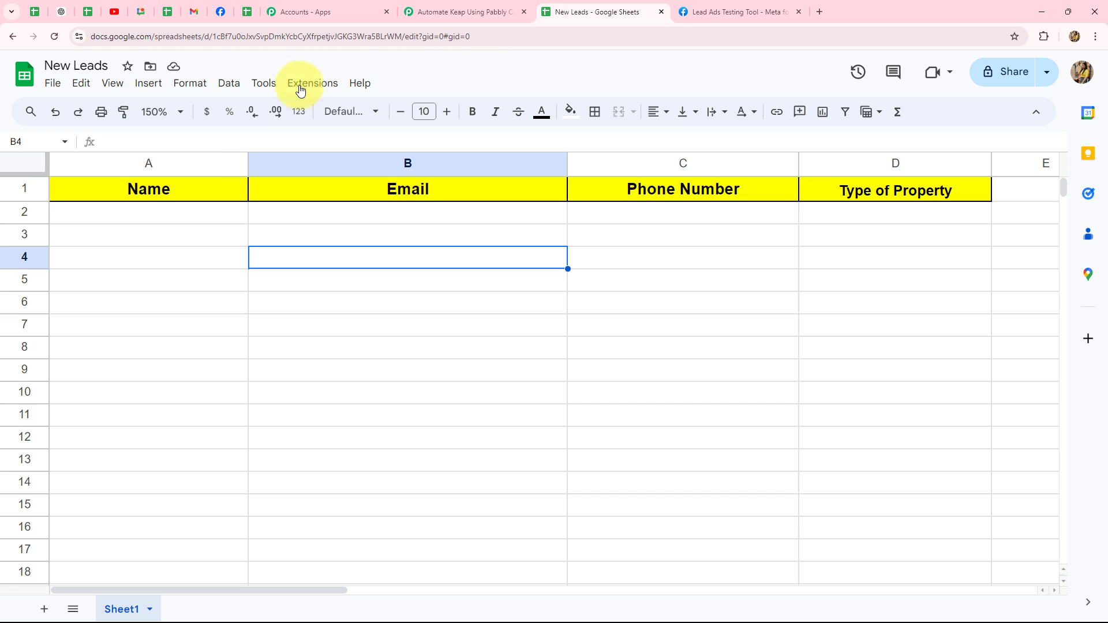
left_click(485, 12)
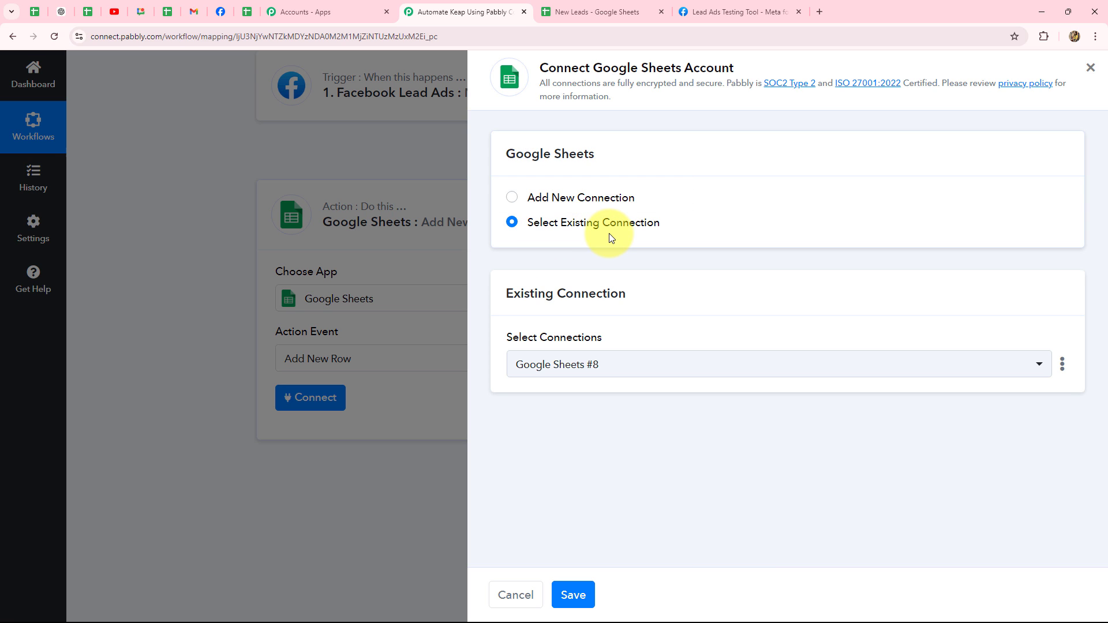
left_click(512, 198)
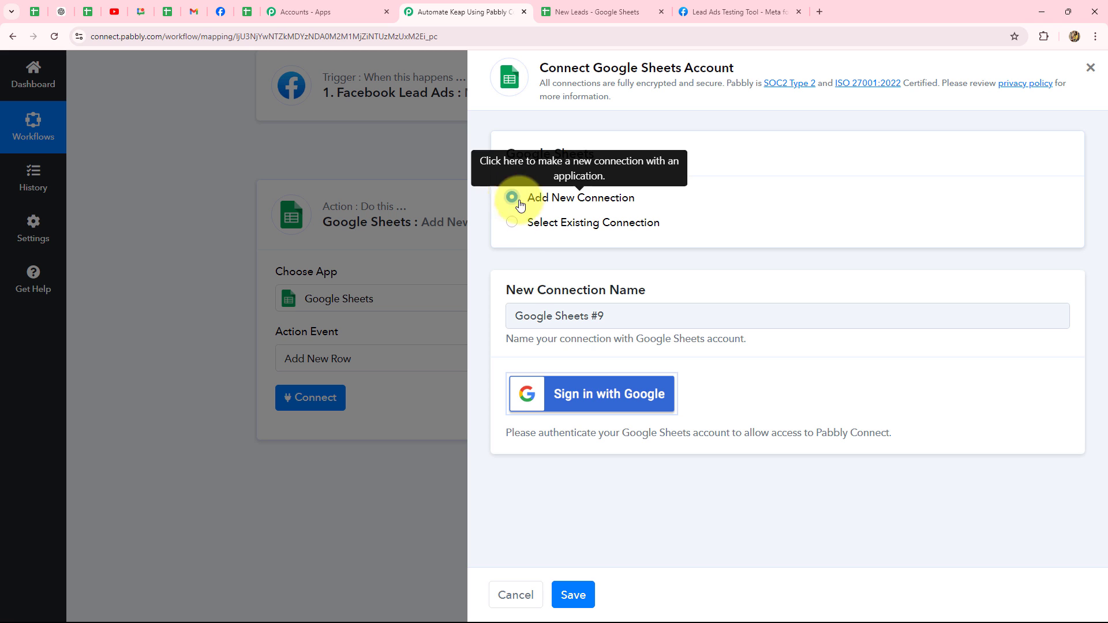
Step: Sign in with Google, pick the account and allow Pabbly access to Google Sheets
left_click(571, 413)
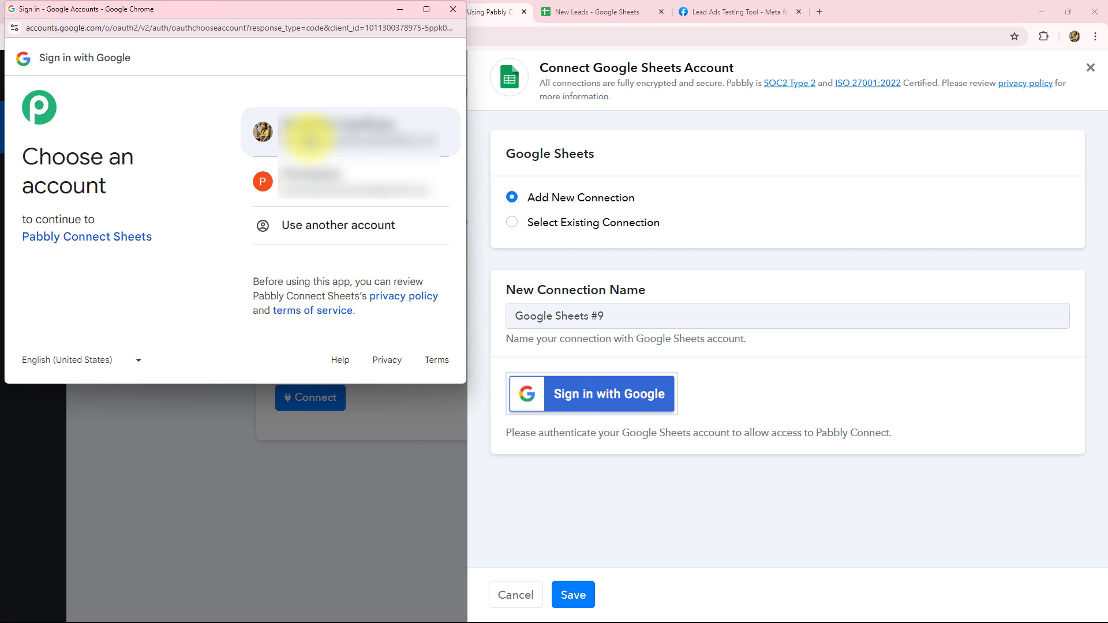
left_click(310, 137)
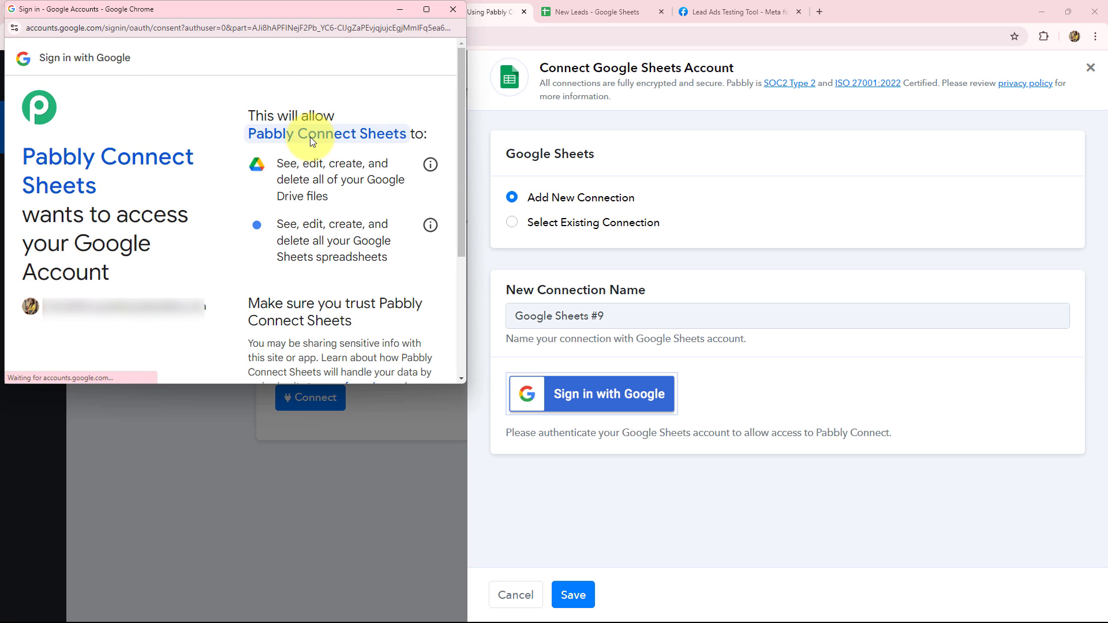
scroll(303, 285, "down", 3)
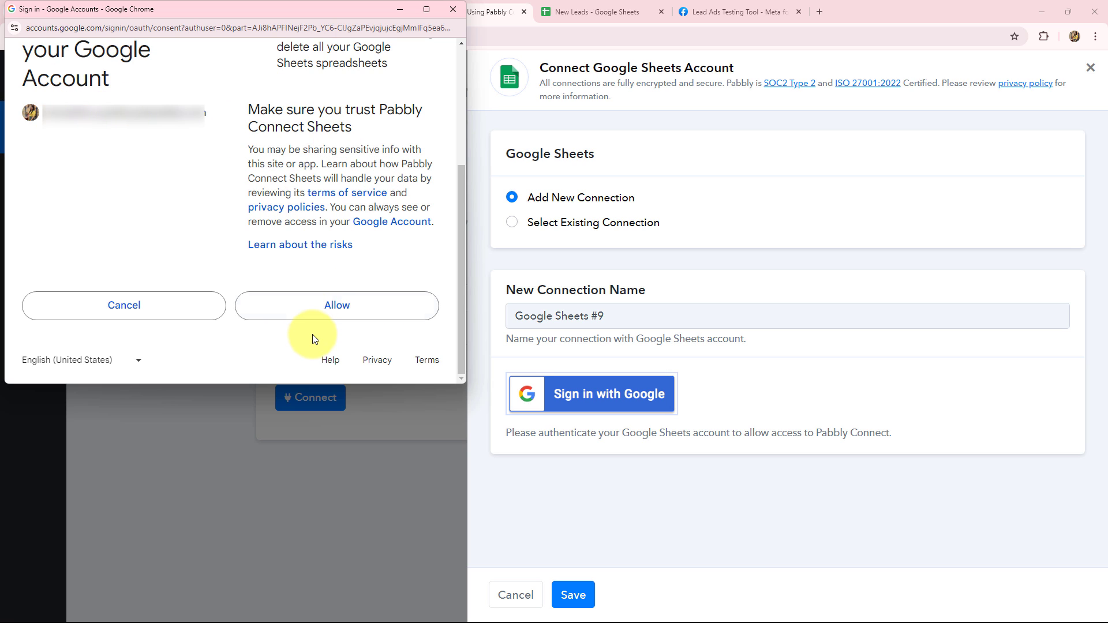
left_click(311, 303)
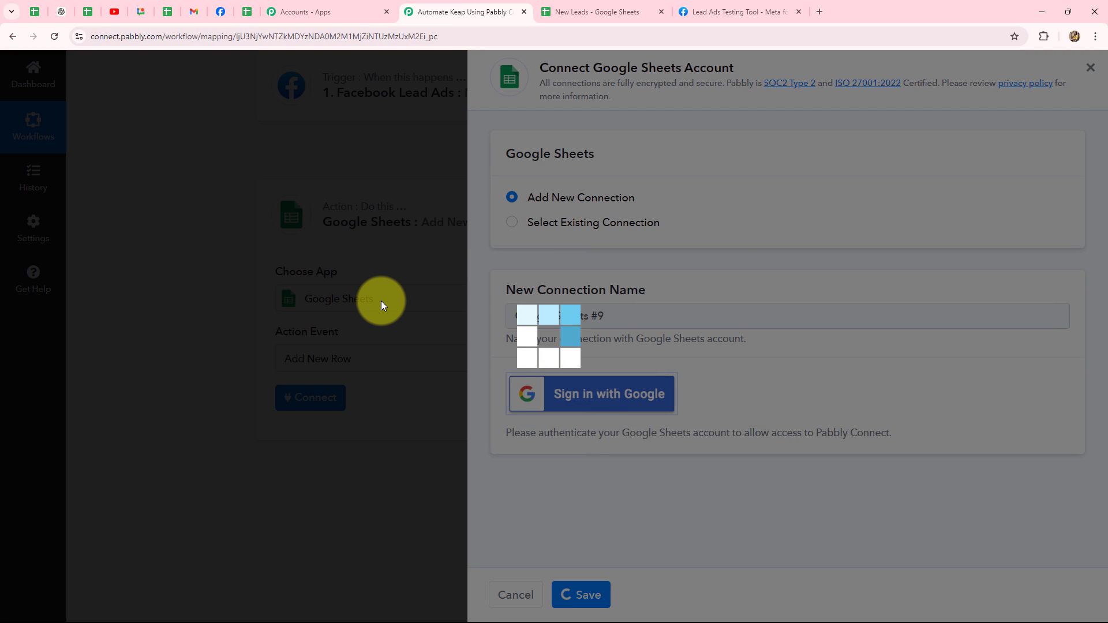
key("Return")
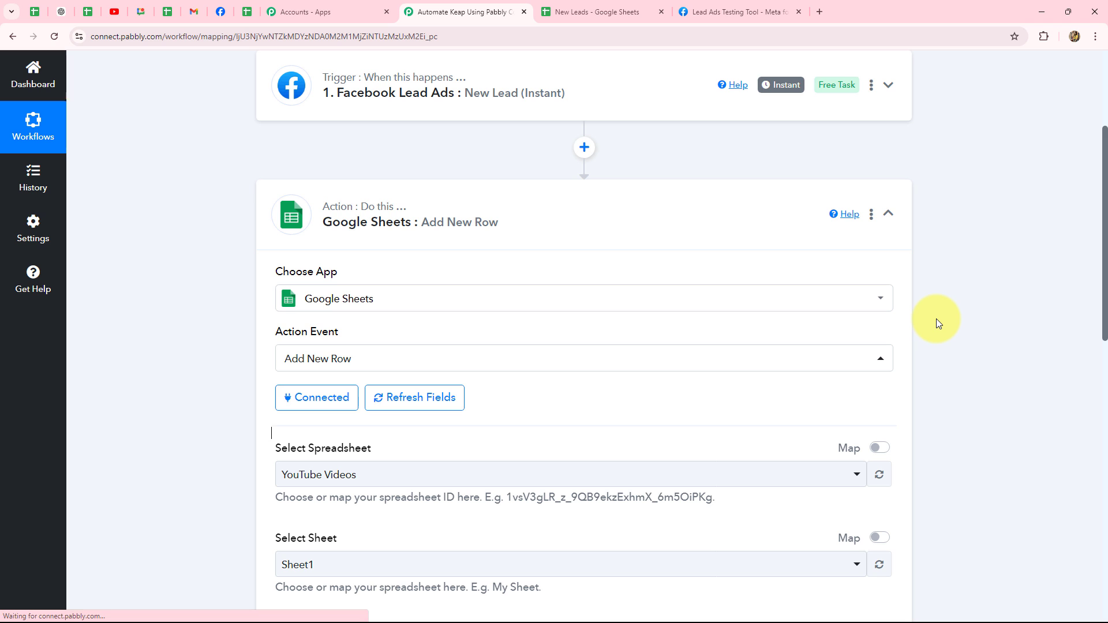
Step: Select the New Leads spreadsheet in the Google Sheets step
scroll(940, 319, "down", 4)
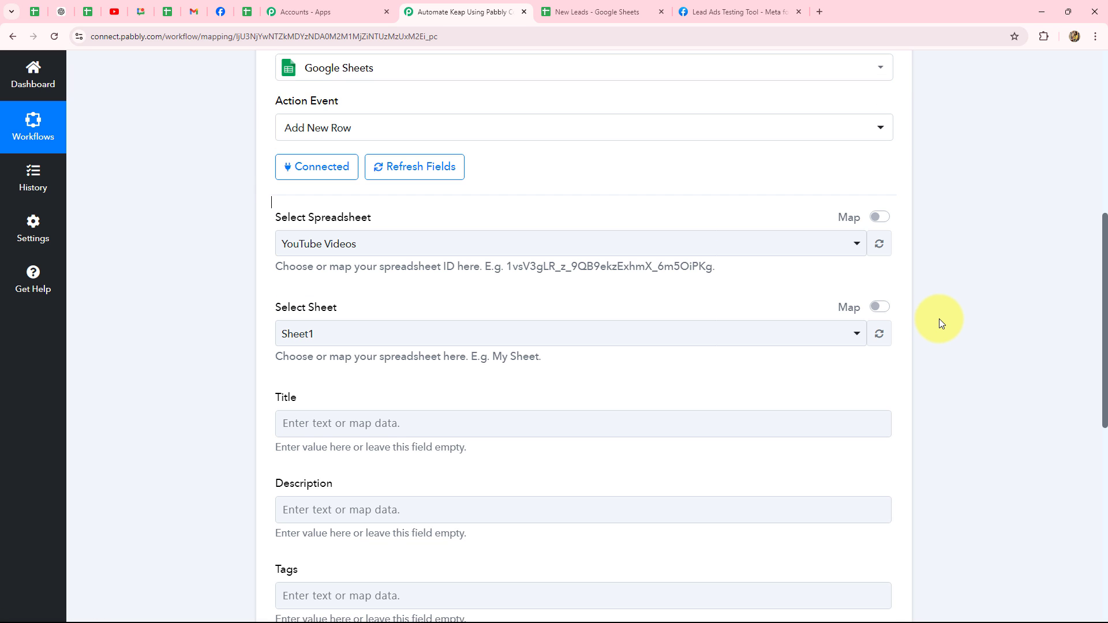
scroll(939, 319, "down", 4)
scroll(940, 318, "down", 2)
scroll(940, 319, "up", 6)
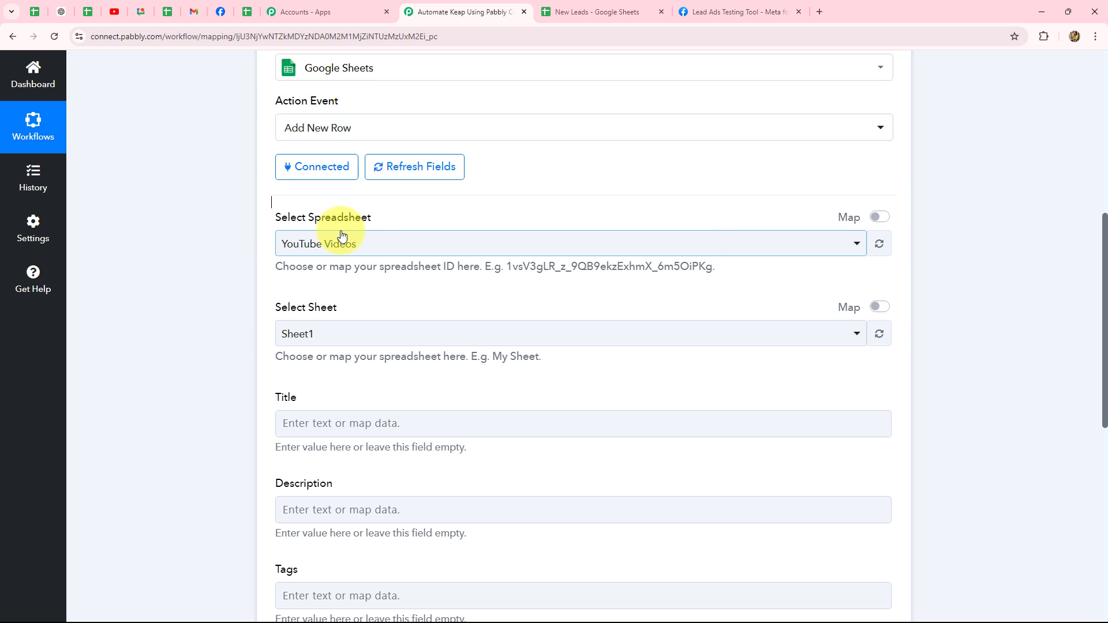
left_click(594, 12)
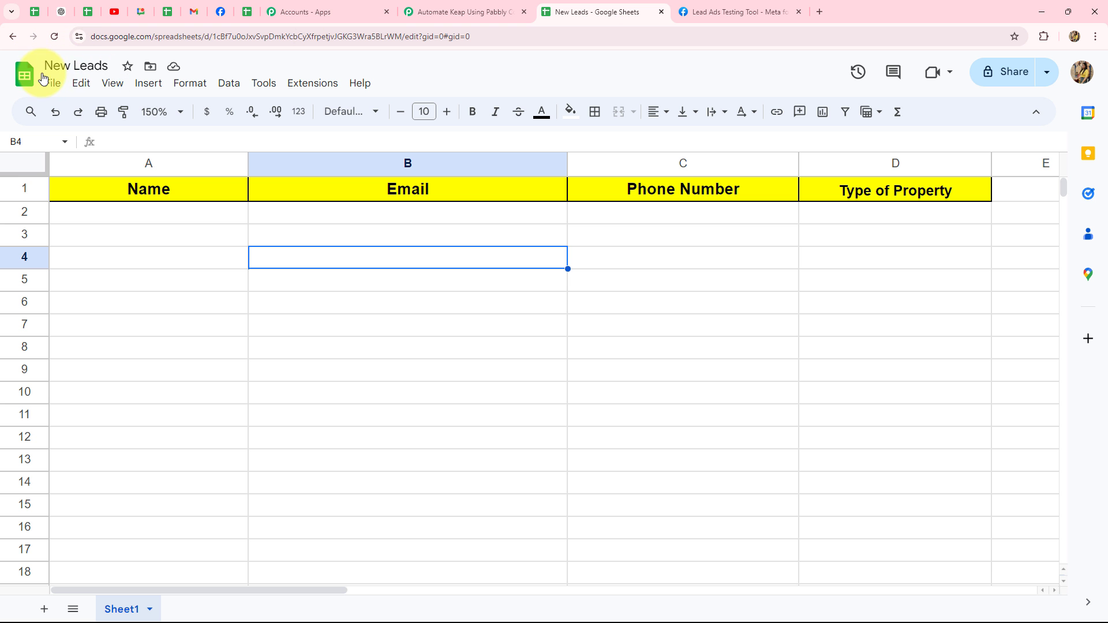
left_click(493, 2)
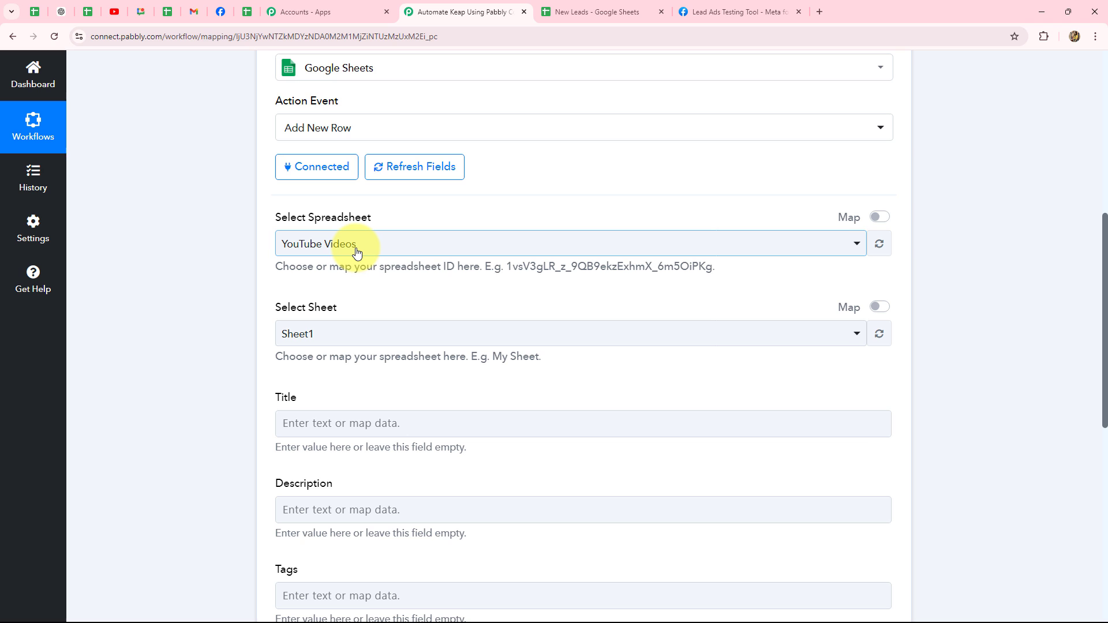
left_click(358, 245)
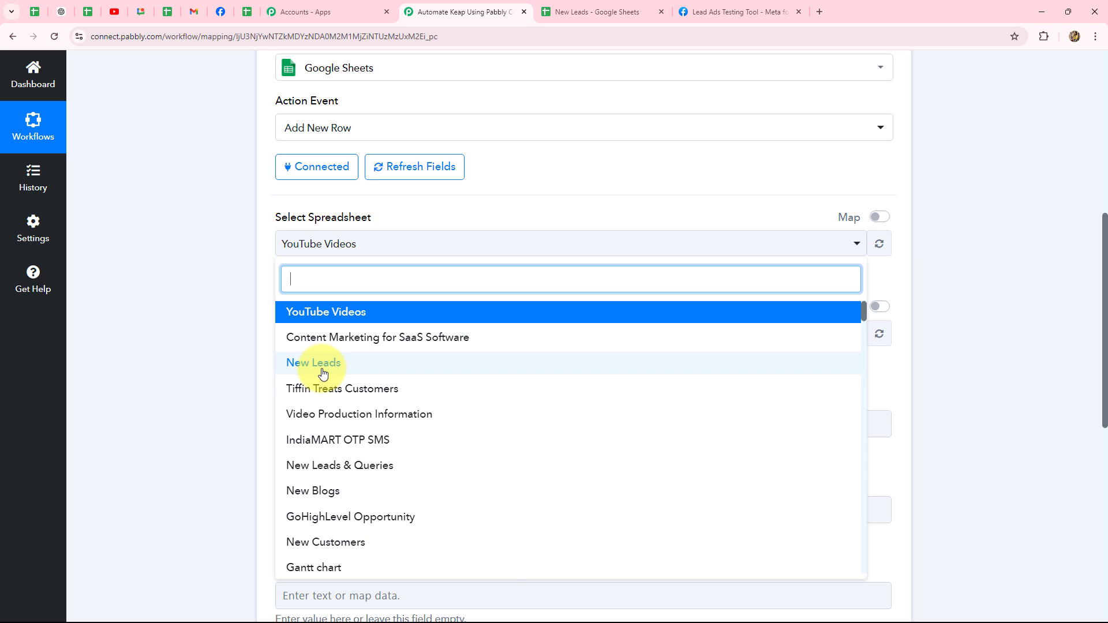
left_click(321, 372)
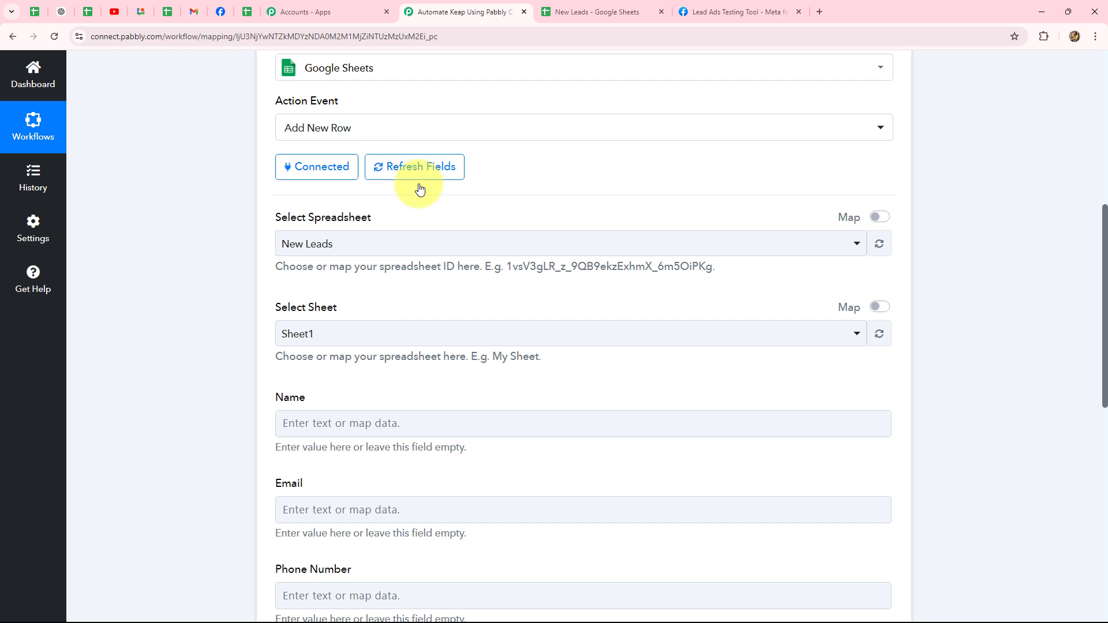
Step: Compare the loaded column fields with the sheet's headers and select the Name field
scroll(233, 212, "down", 2)
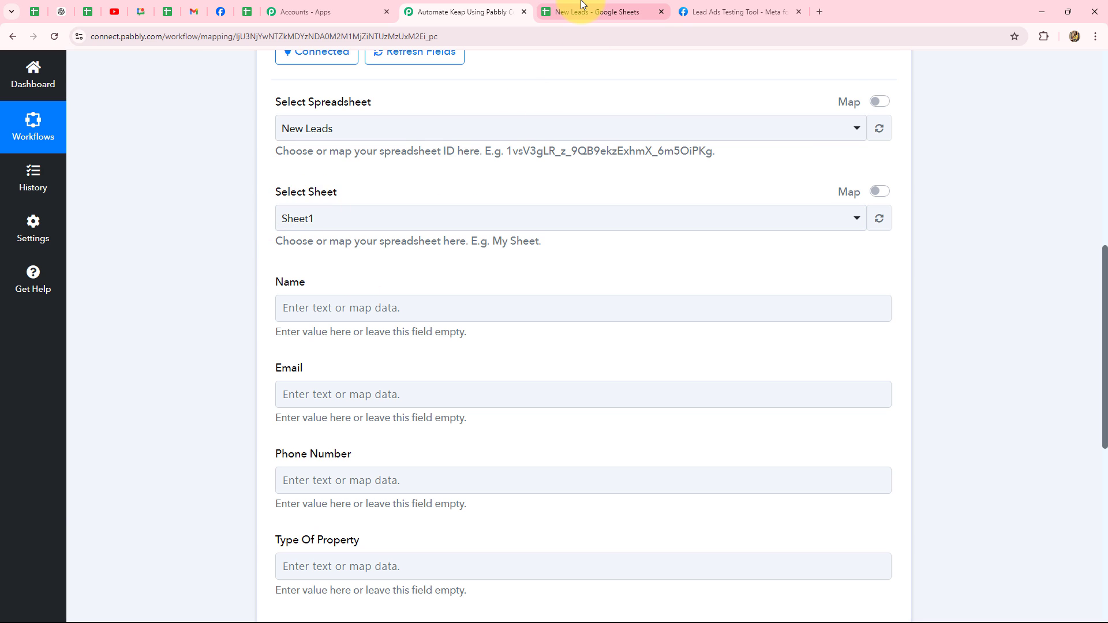
left_click(574, 11)
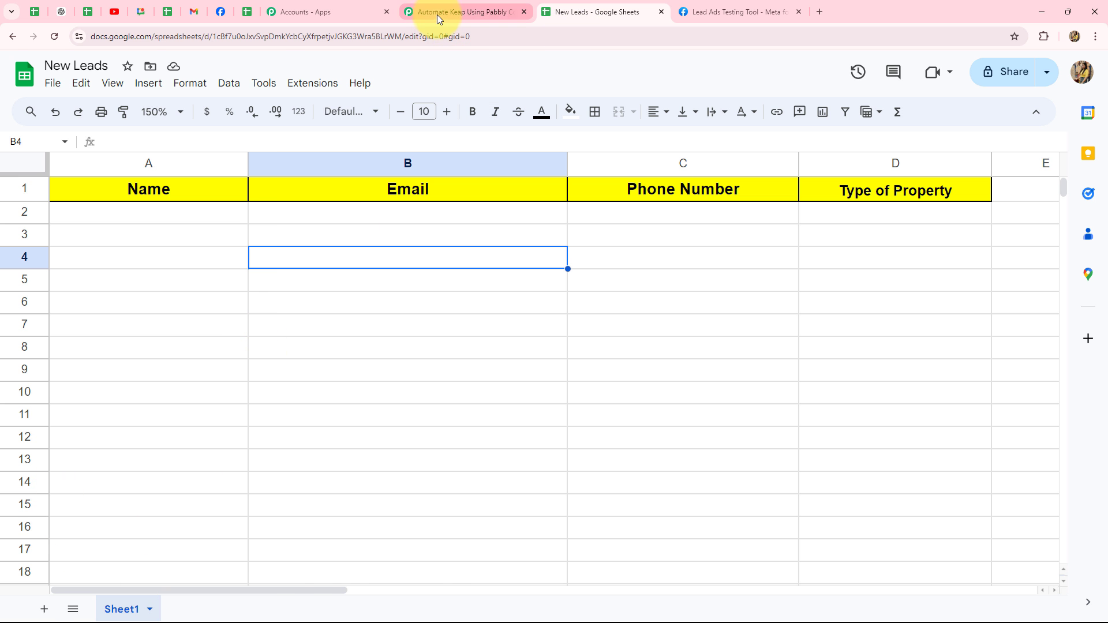
left_click(437, 12)
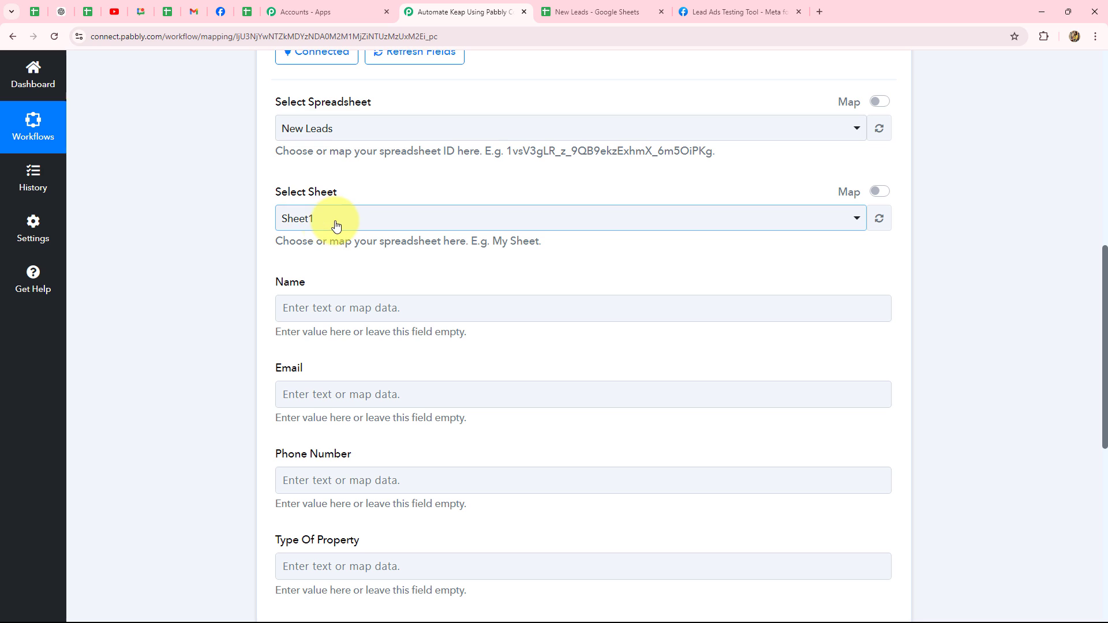
left_click(324, 306)
scroll(329, 304, "down", 3)
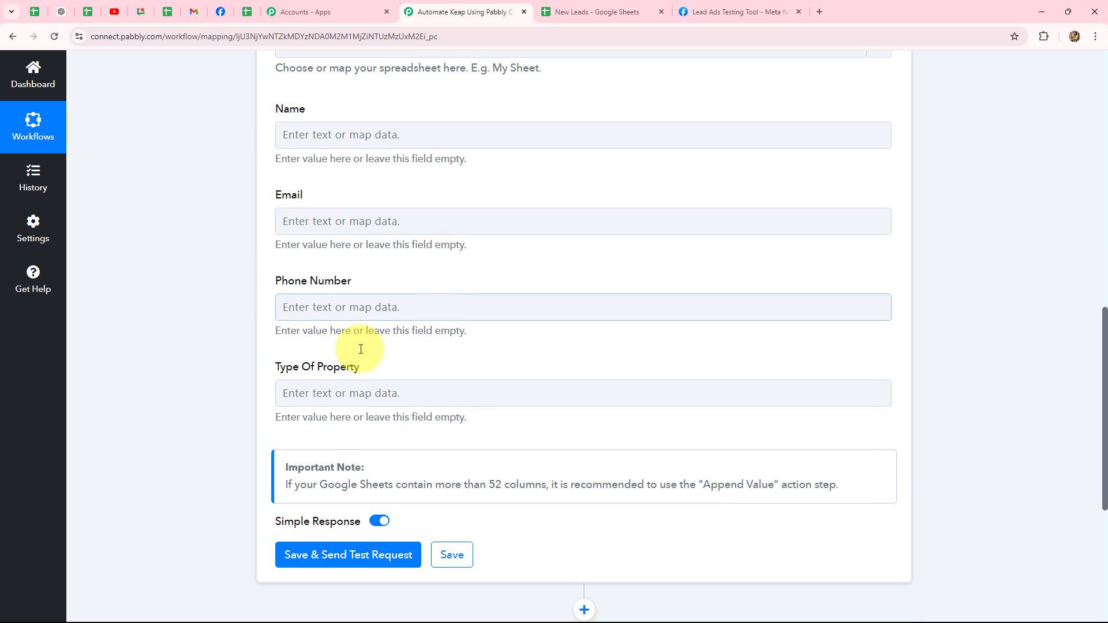
left_click(592, 6)
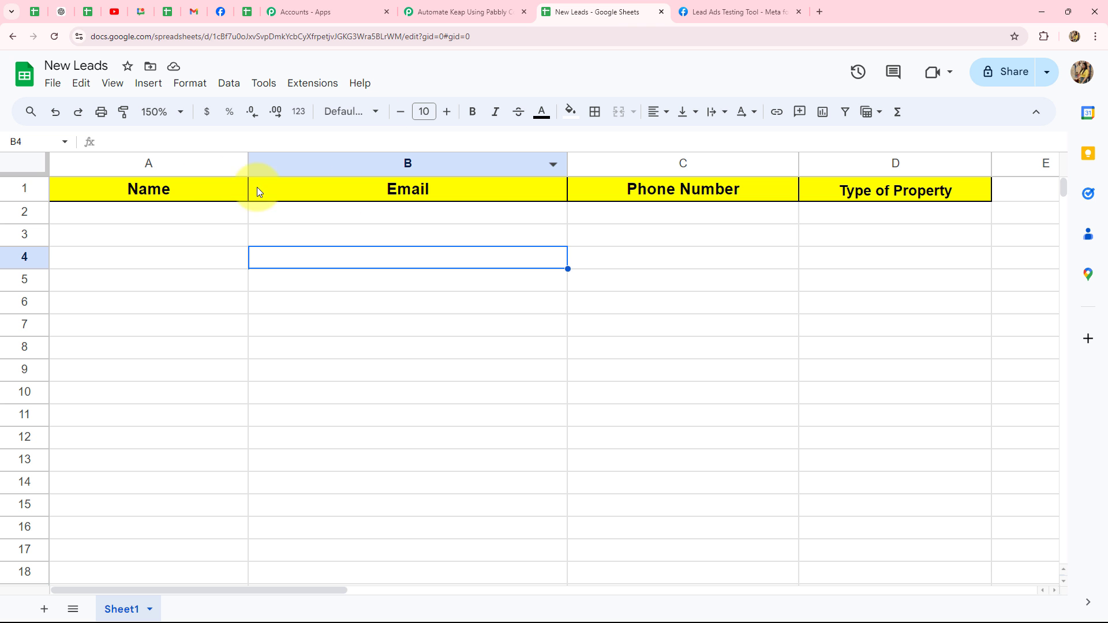
left_click(441, 11)
left_click(329, 125)
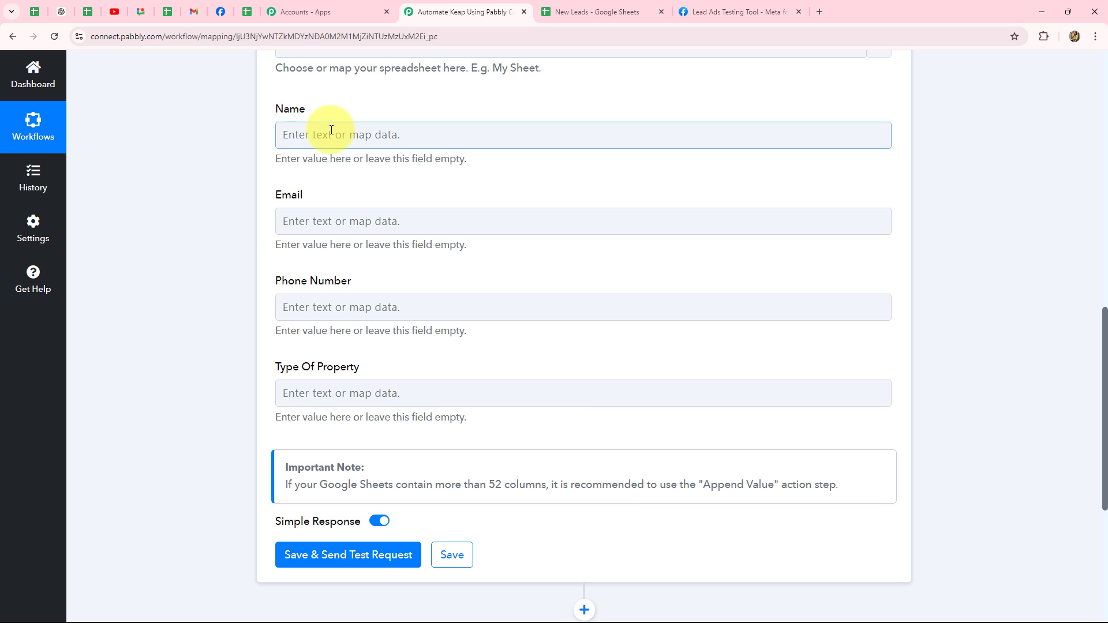
Step: Map Name to the lead's First Name plus Last Name
left_click(331, 130)
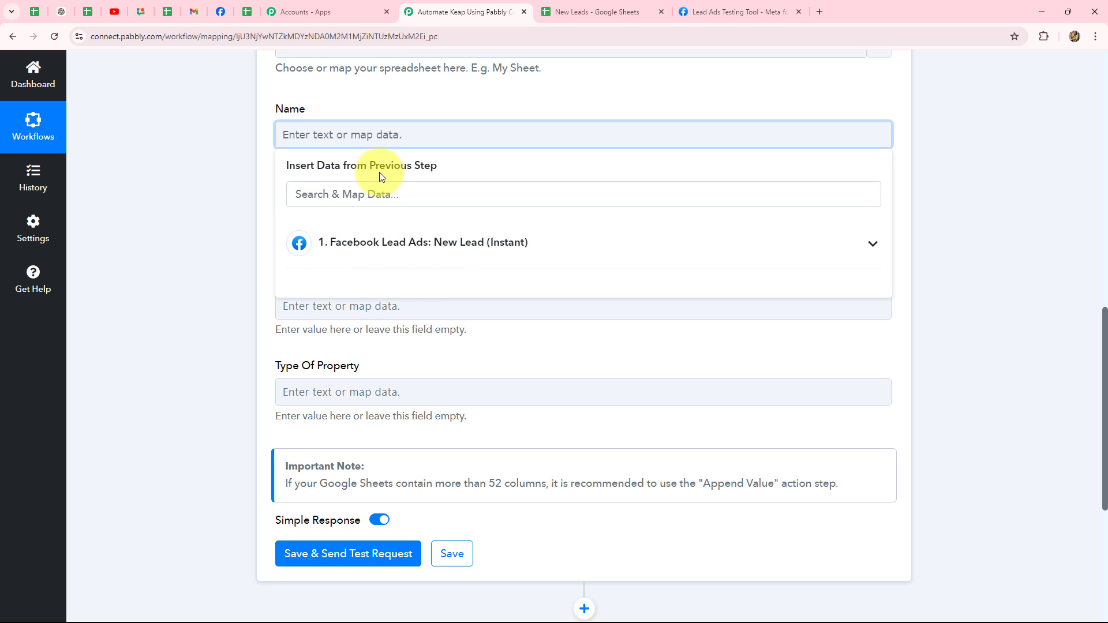
left_click(404, 245)
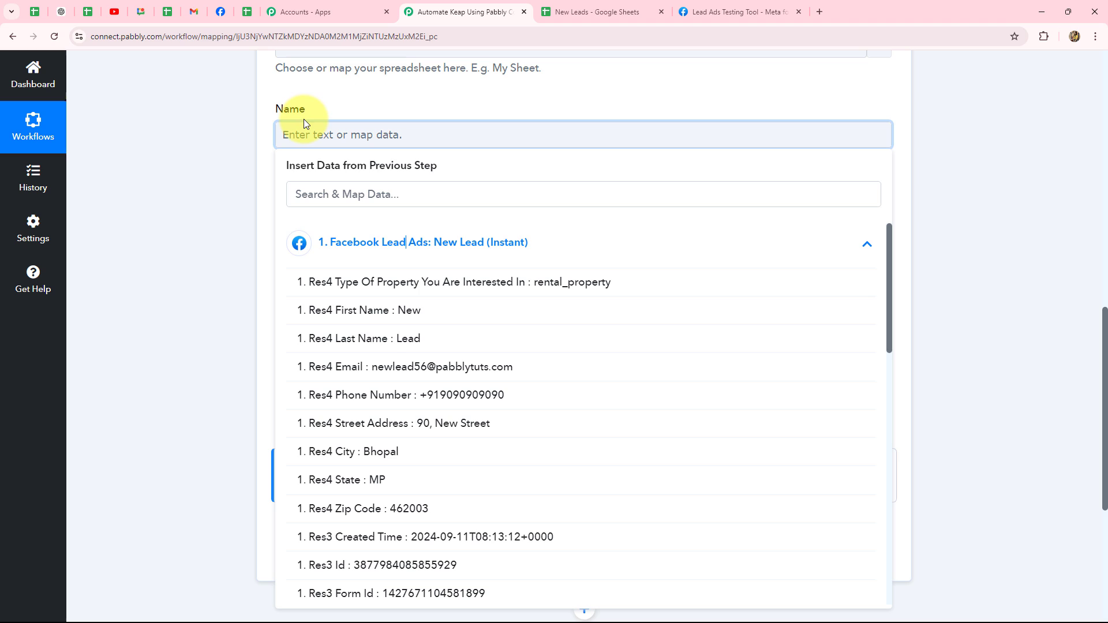
left_click(417, 315)
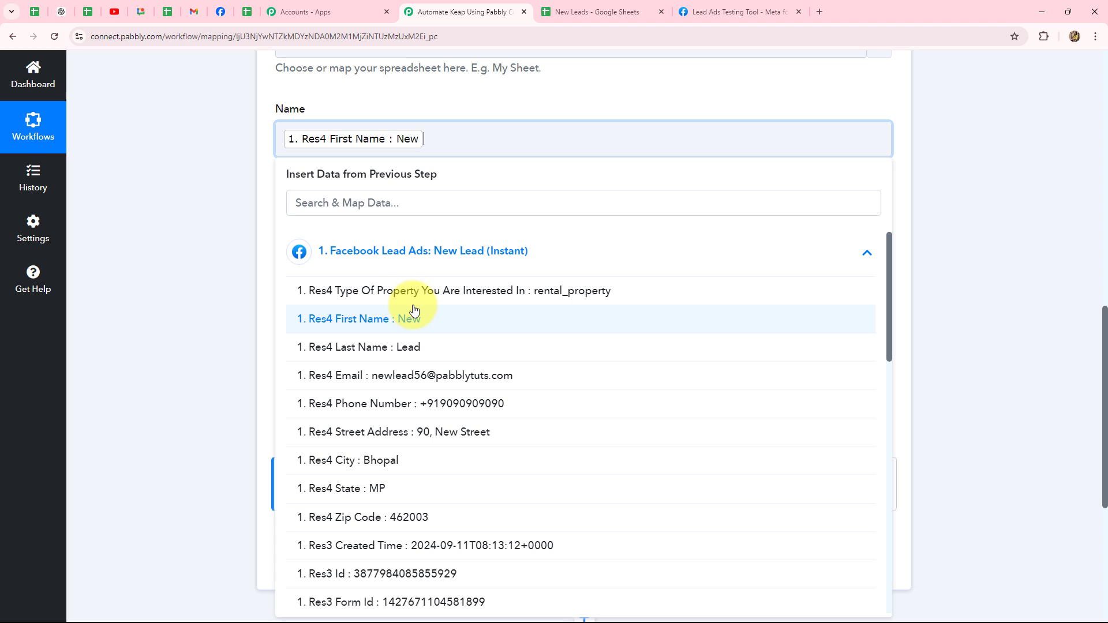
left_click(411, 350)
left_click(189, 165)
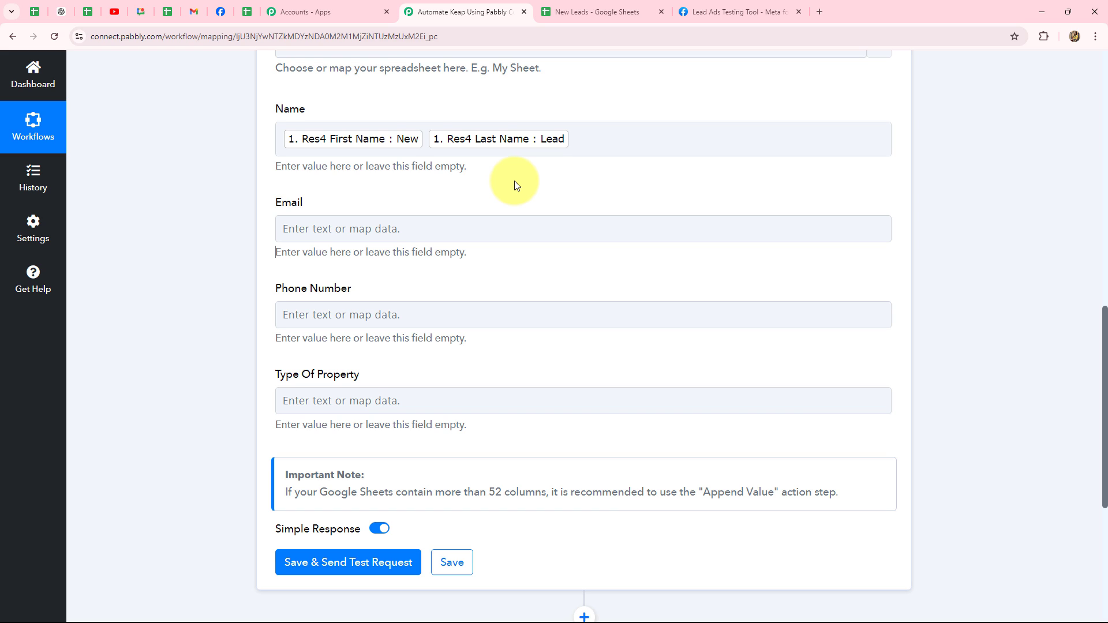
Step: Map Email to the Facebook lead's email
left_click(414, 226)
scroll(404, 220, "down", 2)
left_click(376, 218)
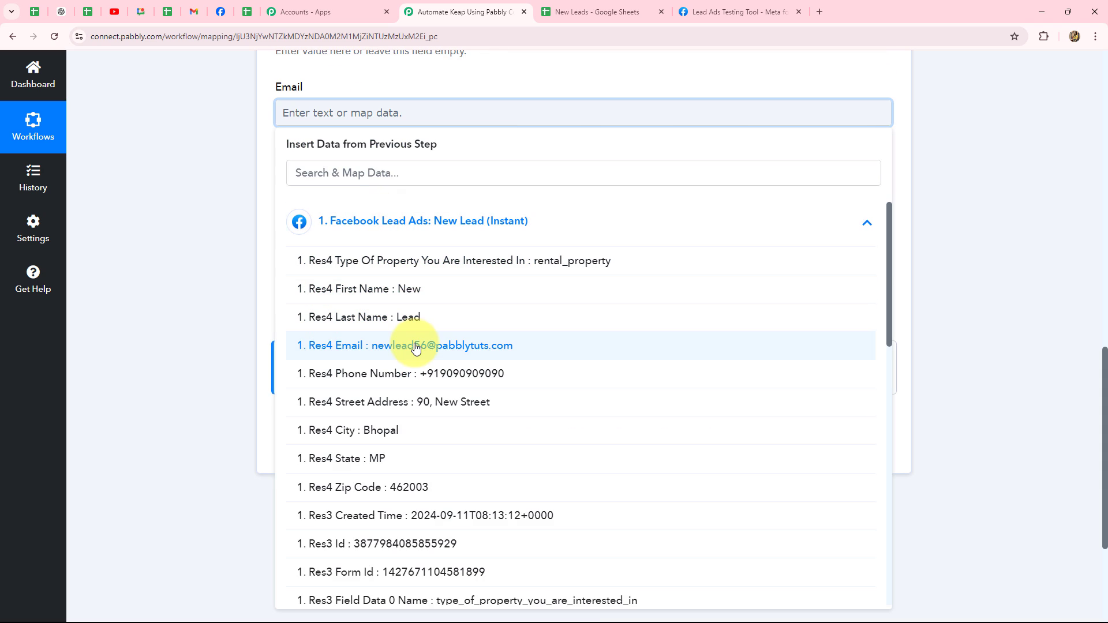
left_click(485, 346)
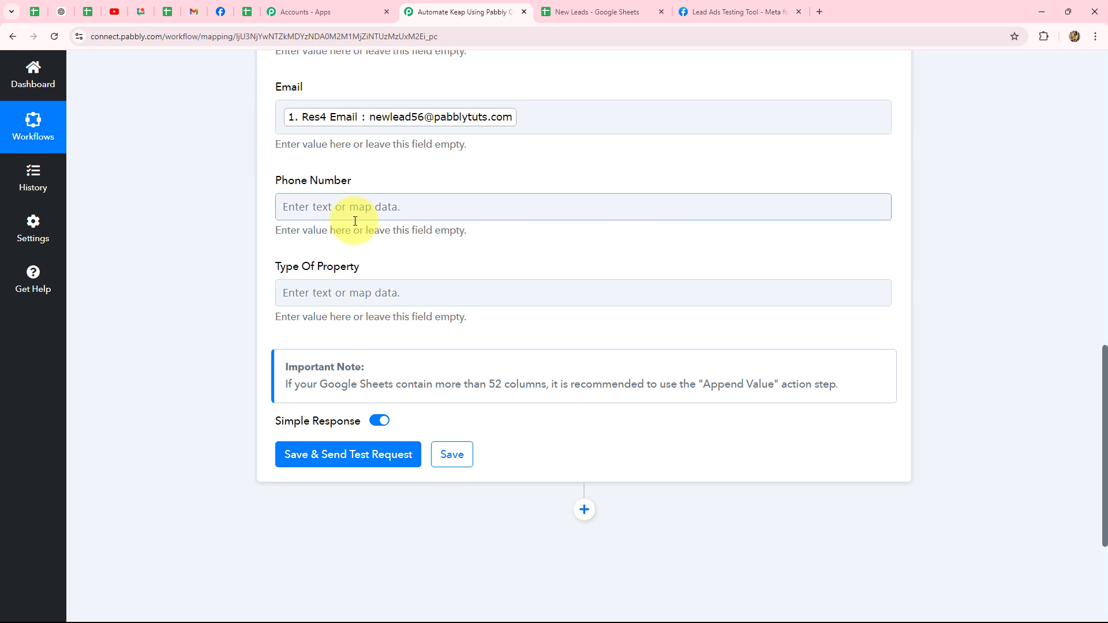
Step: Map Phone Number to the Facebook lead's phone number
left_click(414, 209)
left_click(568, 13)
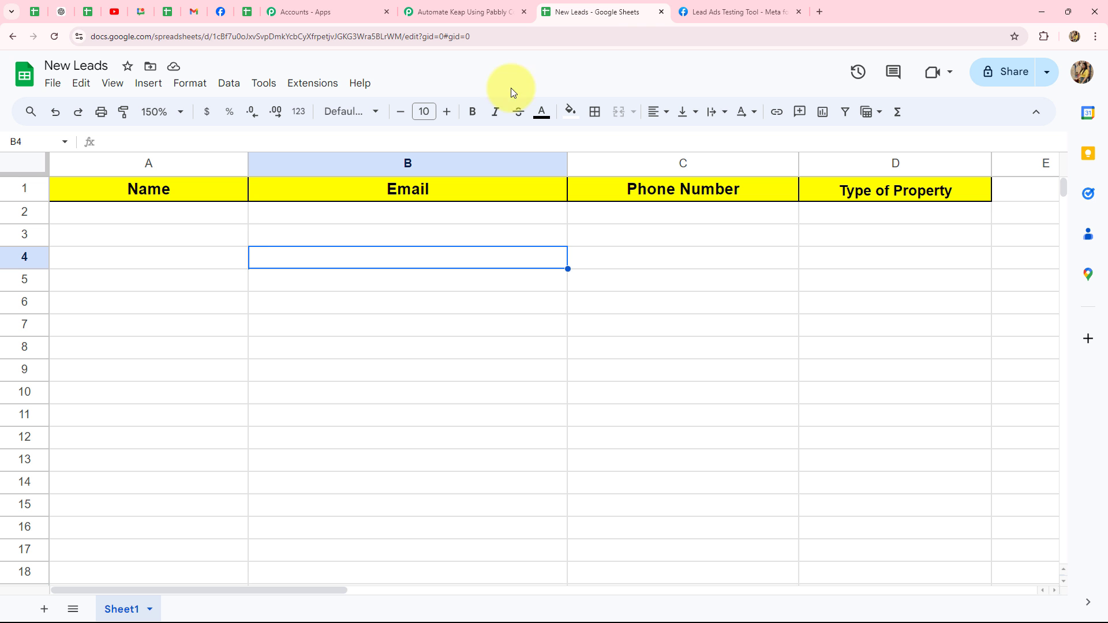
left_click(434, 14)
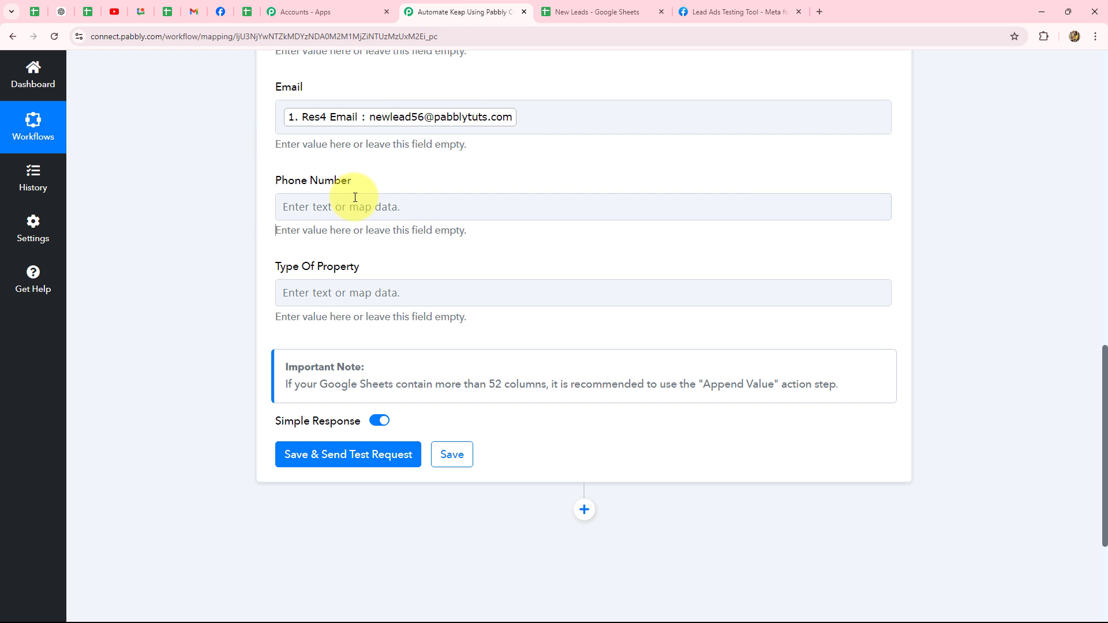
left_click(354, 202)
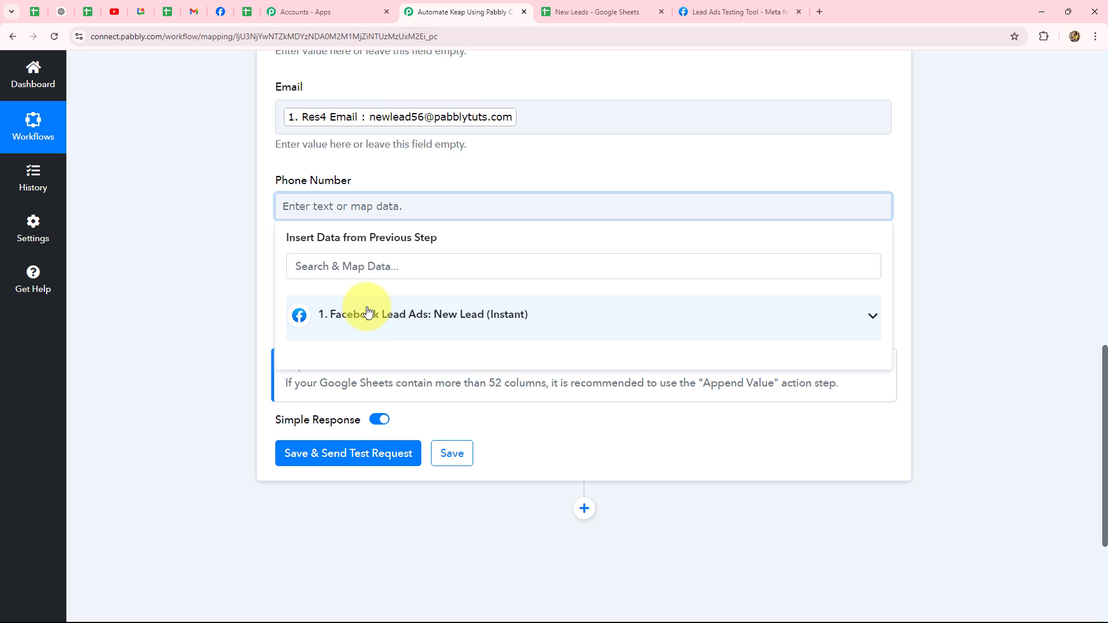
left_click(365, 323)
left_click(456, 468)
left_click(258, 356)
Step: Map Type Of Property to the lead's property type answer
left_click(316, 303)
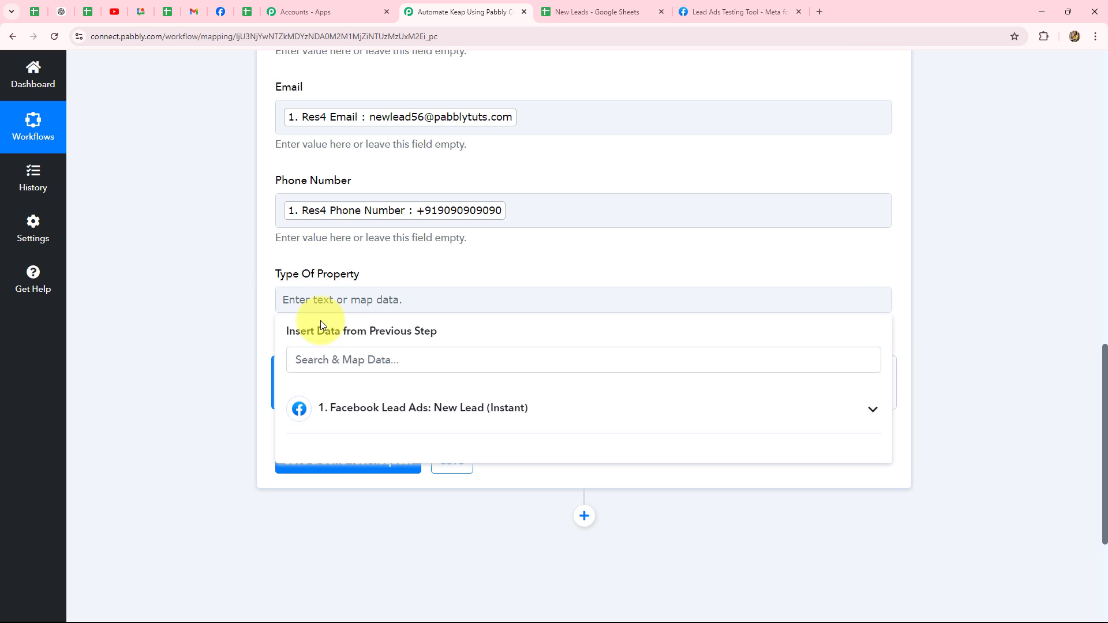
left_click(413, 408)
left_click(543, 448)
left_click(219, 364)
scroll(221, 340, "up", 3)
scroll(220, 341, "down", 5)
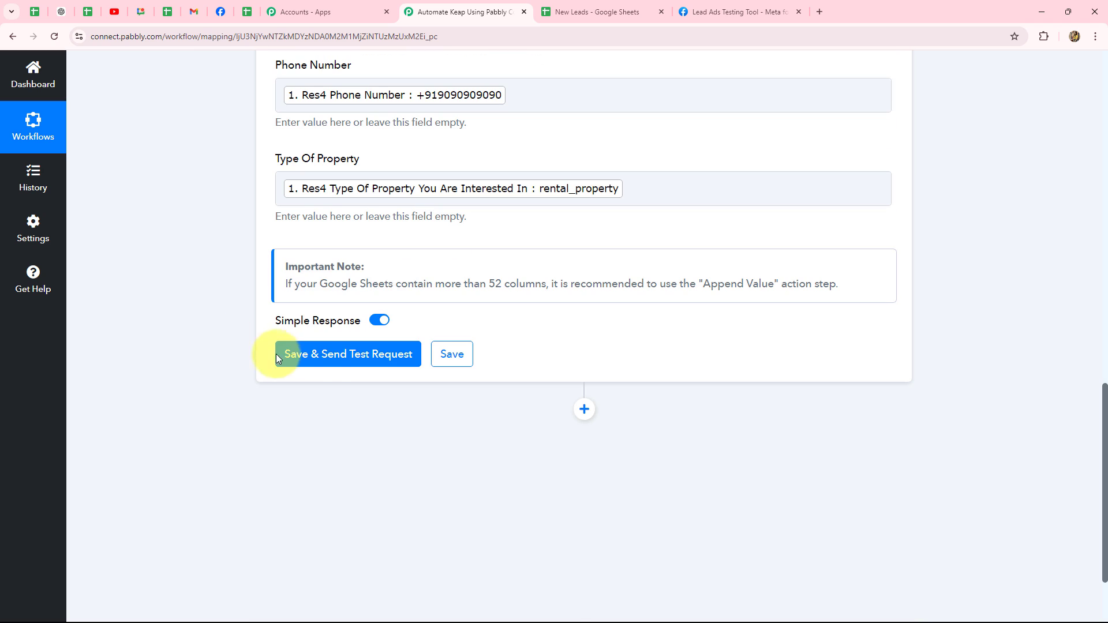
Step: Save and send a test request, confirming the updated range Sheet1!A2:D2
left_click(335, 364)
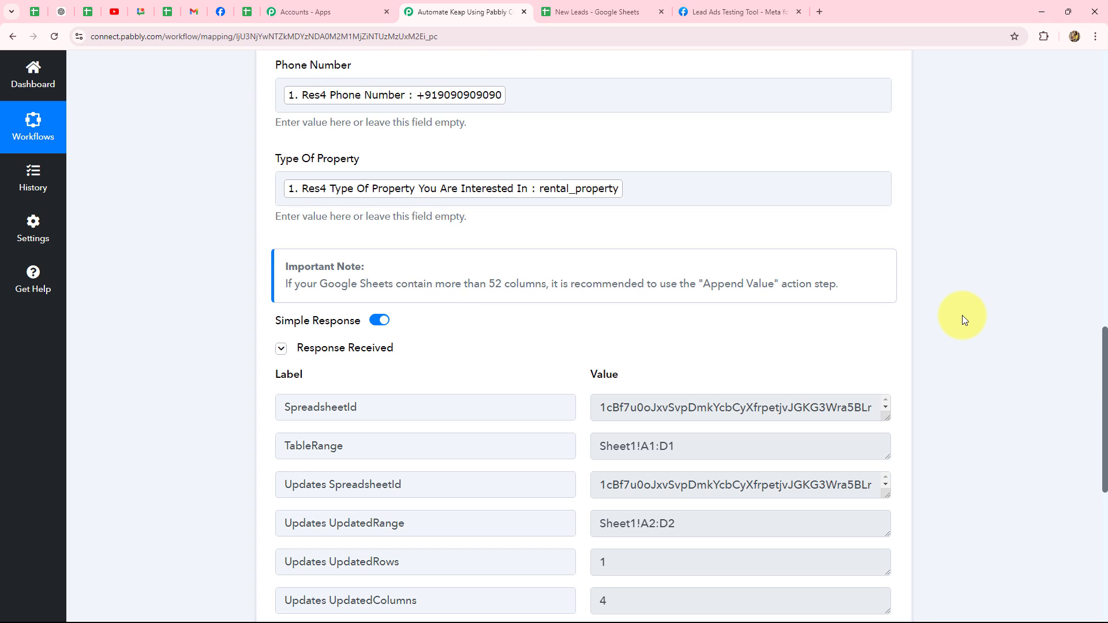
scroll(995, 324, "down", 2)
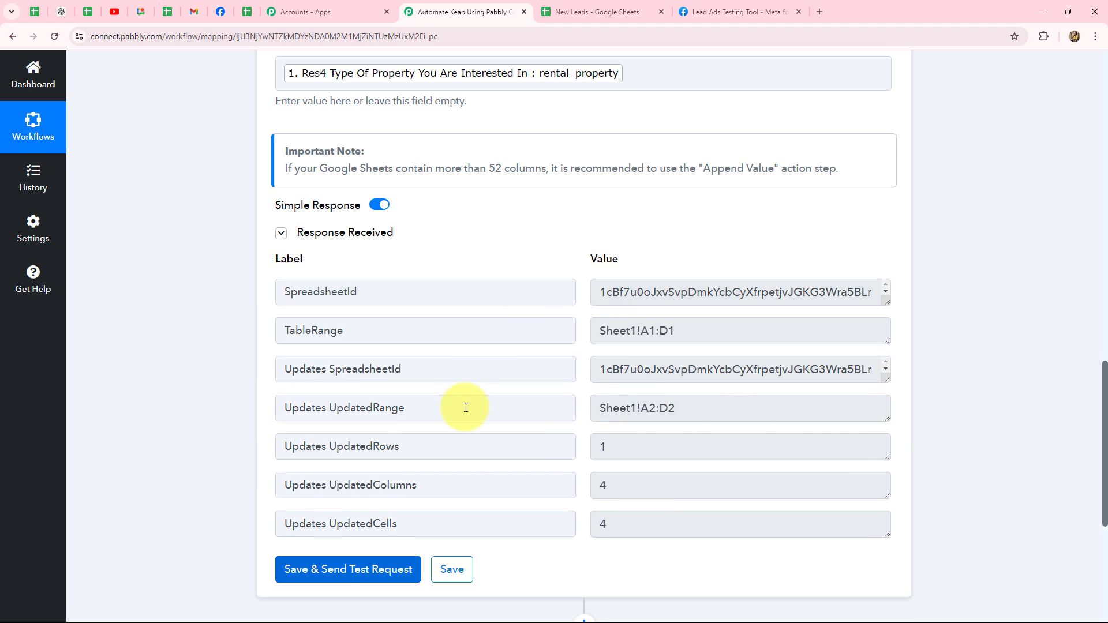
left_click_drag(600, 413, 673, 408)
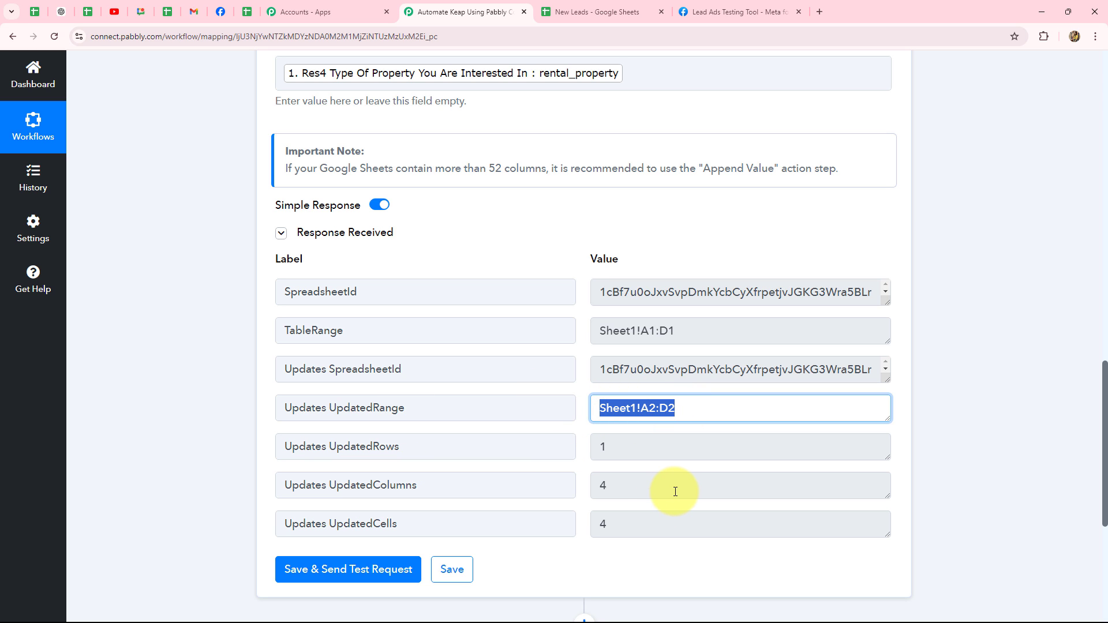
scroll(675, 456, "up", 4)
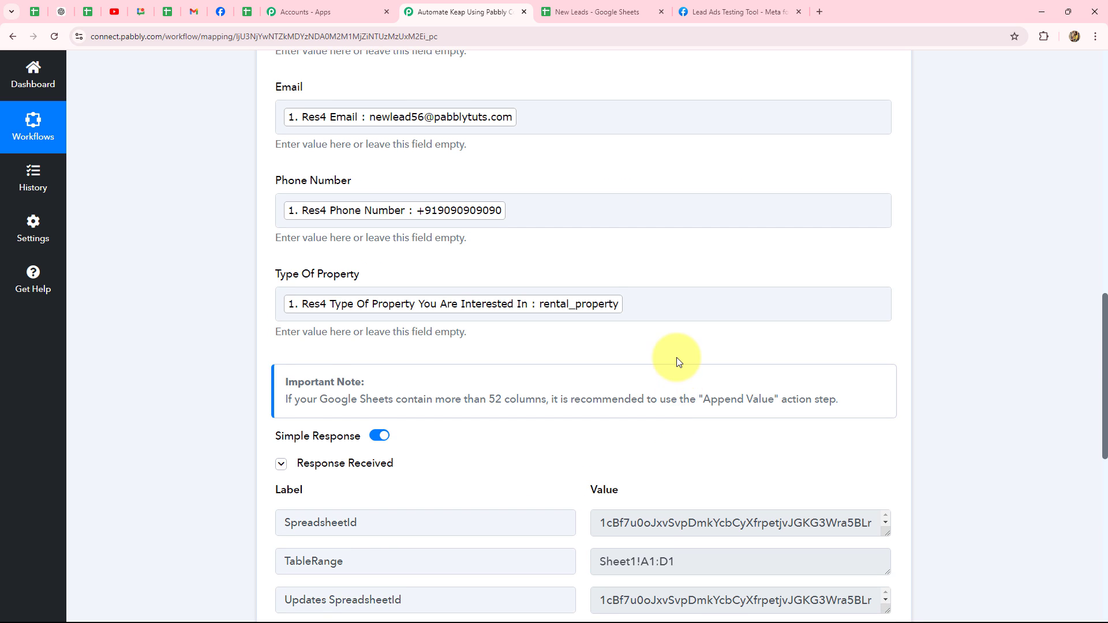
Step: Verify the new lead in row 2 of New Leads, then collapse the Google Sheets step
left_click(617, 12)
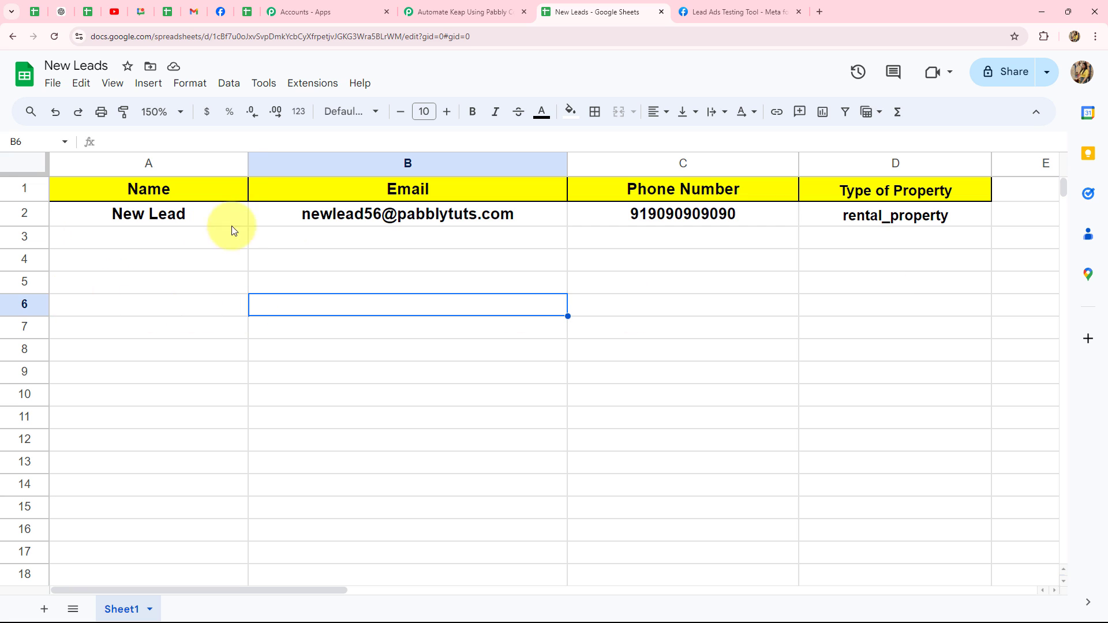
left_click(435, 5)
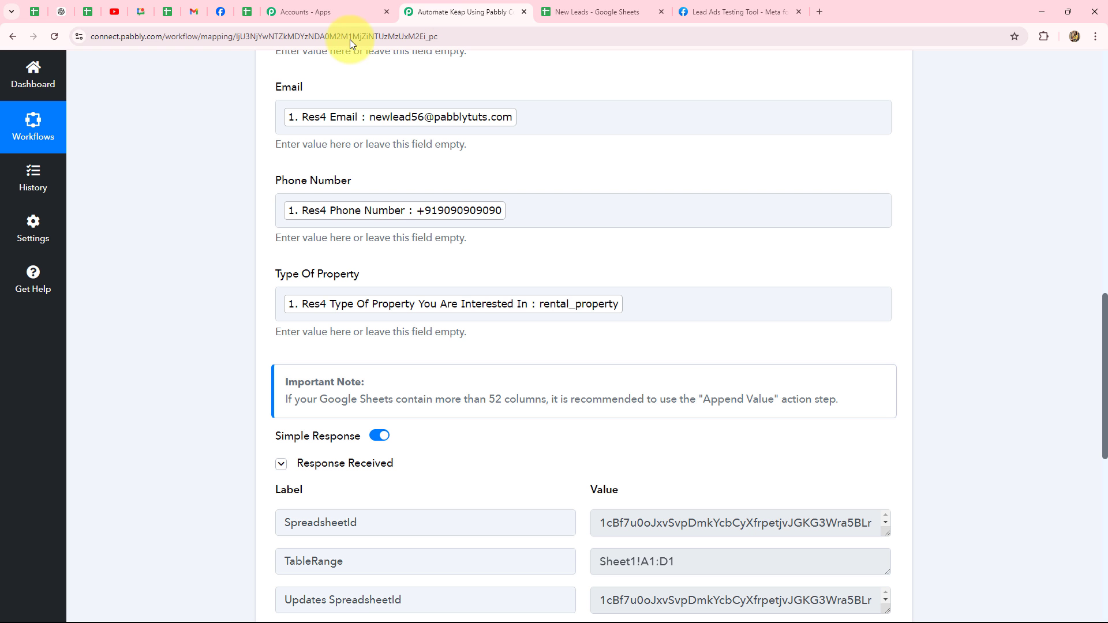
scroll(346, 249, "up", 12)
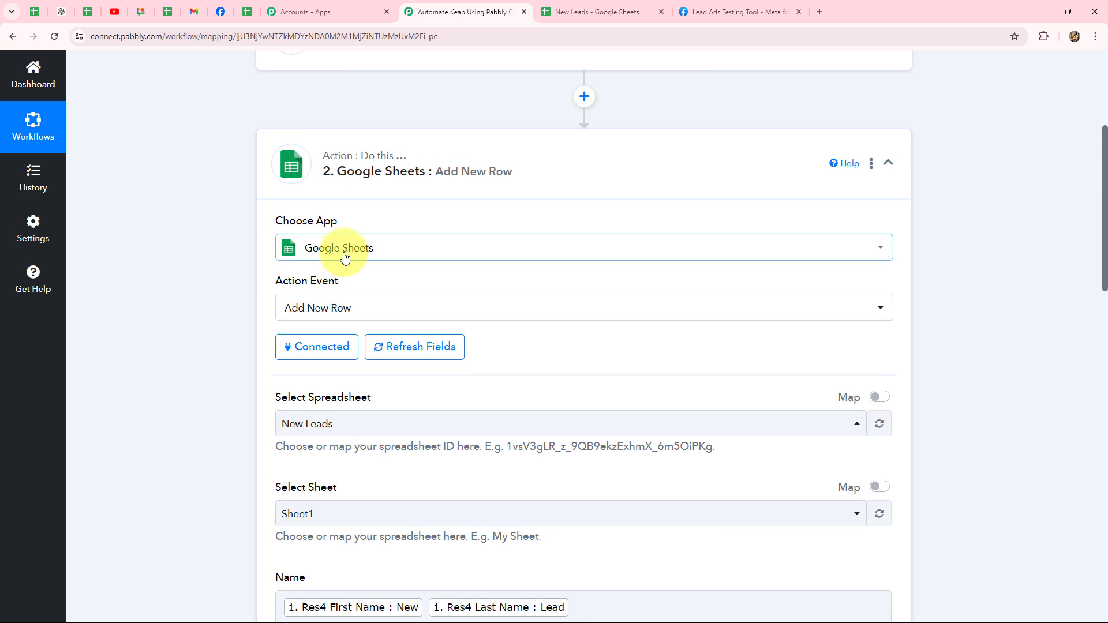
left_click(889, 329)
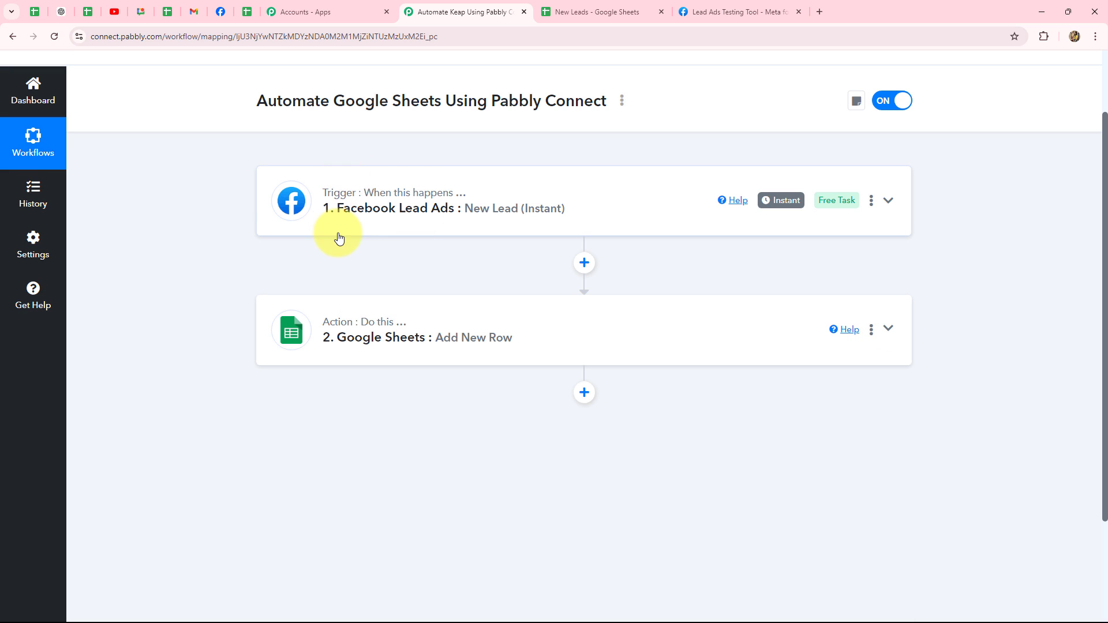